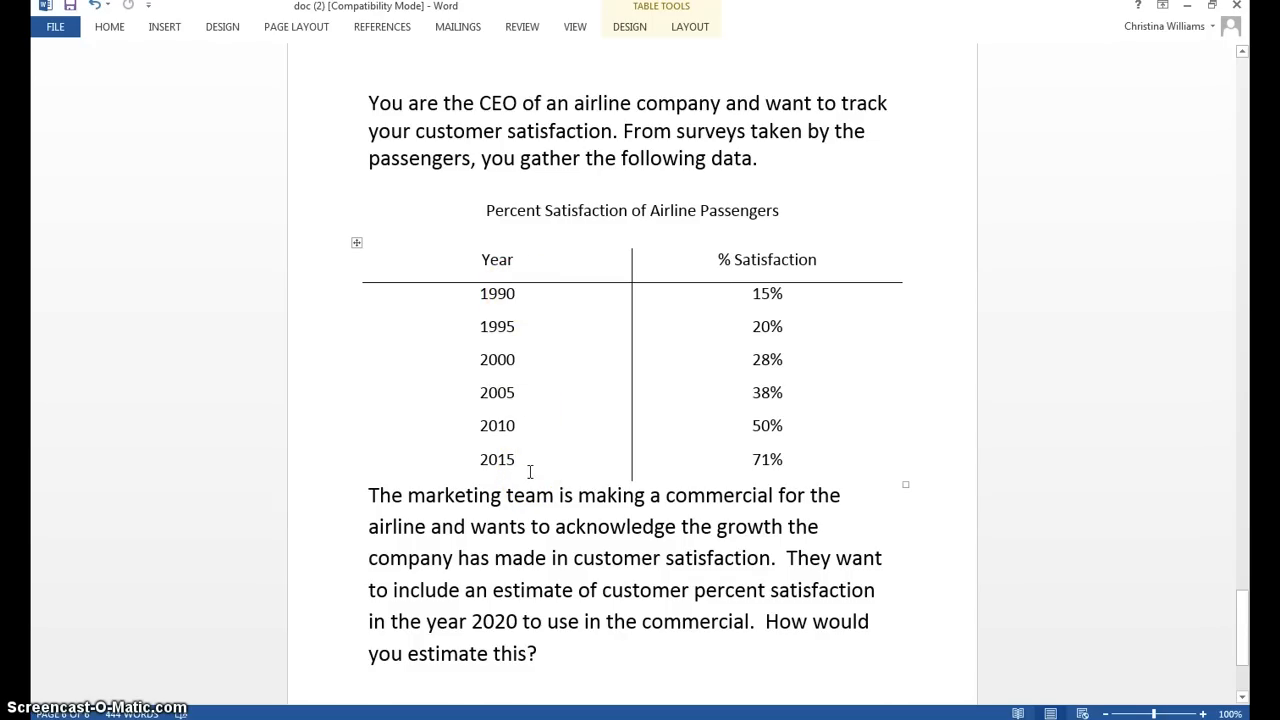
Step: Arrange the Word document and the browser side by side, with a new tab open in the browser
left_click(780, 294)
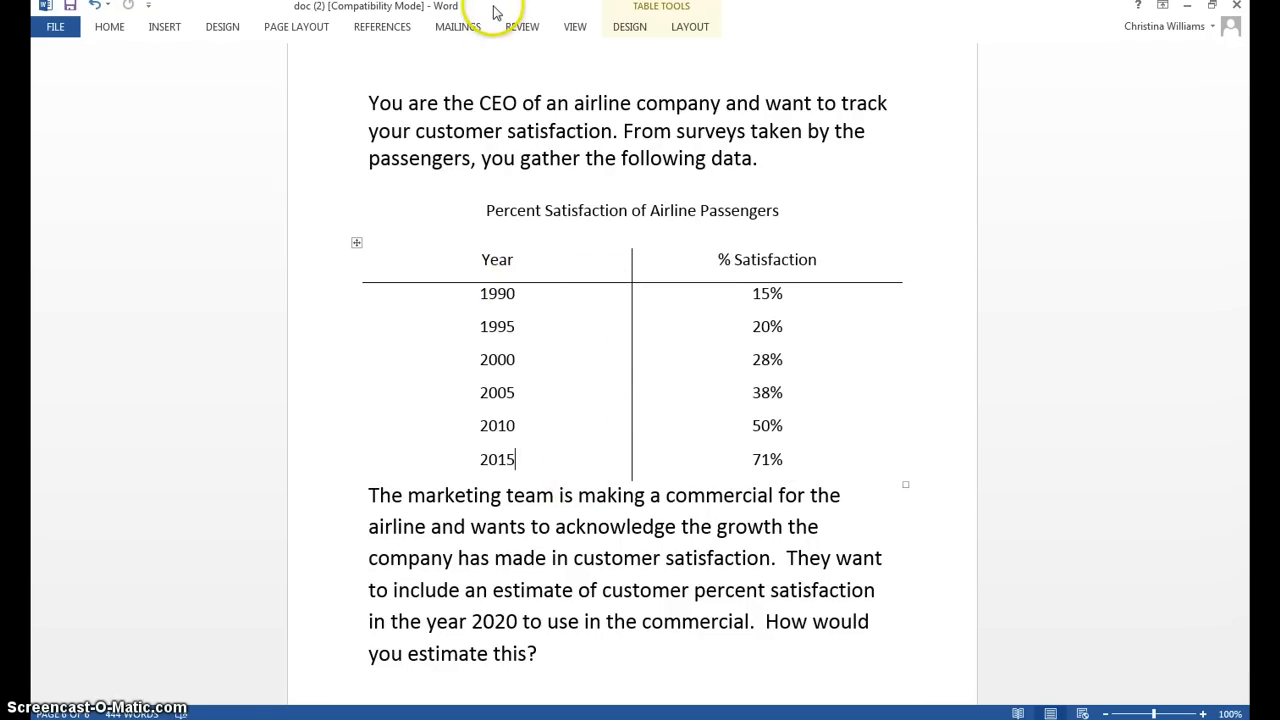
left_click_drag(493, 8, 1248, 92)
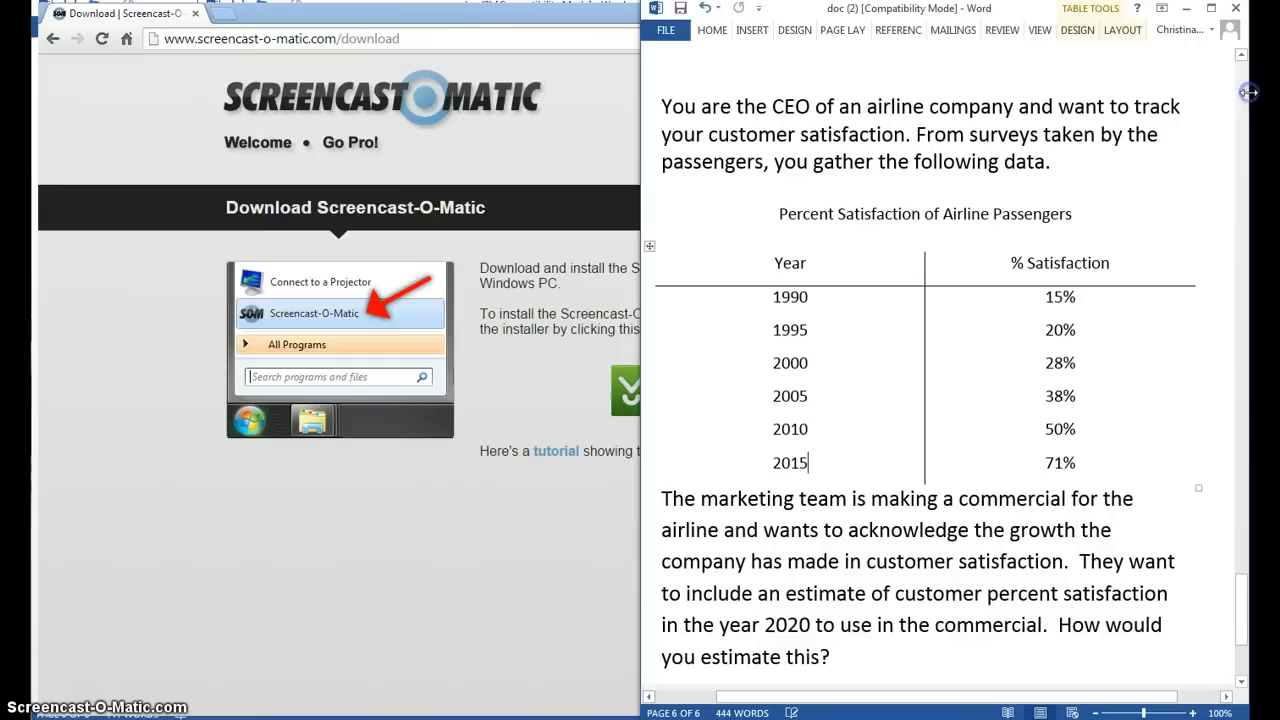
left_click(222, 18)
left_click(222, 16)
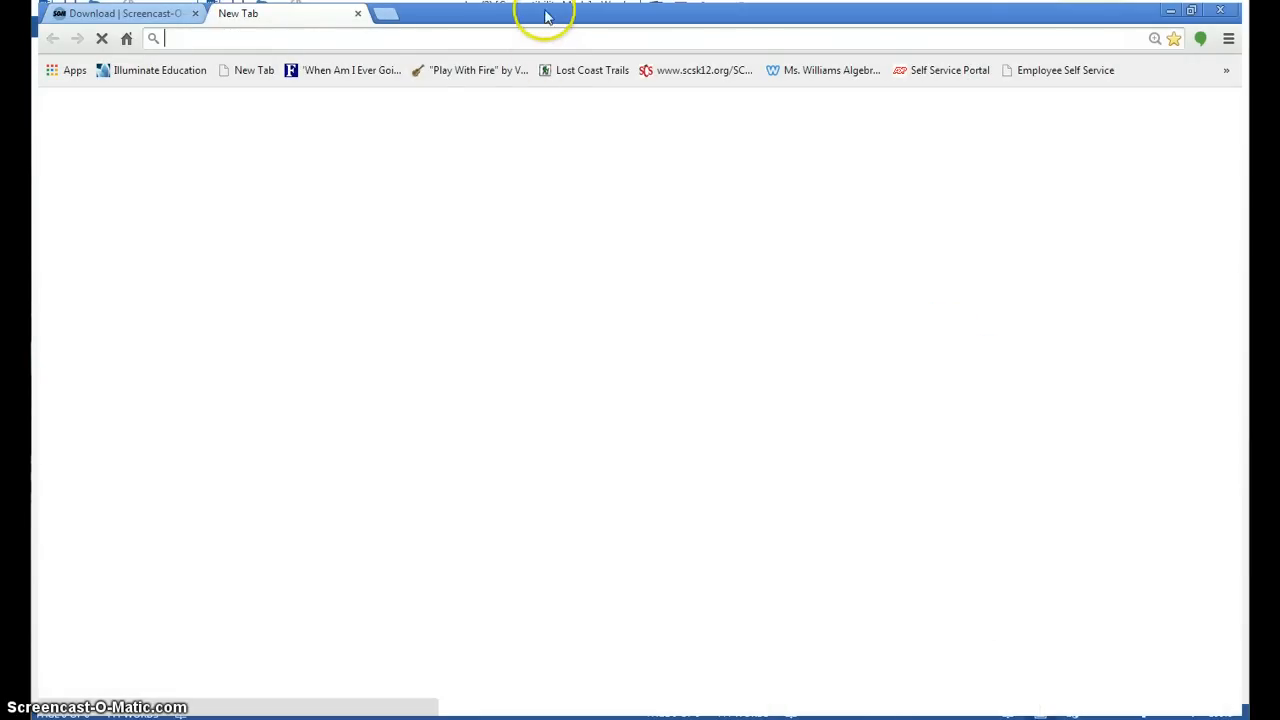
left_click_drag(543, 14, 3, 30)
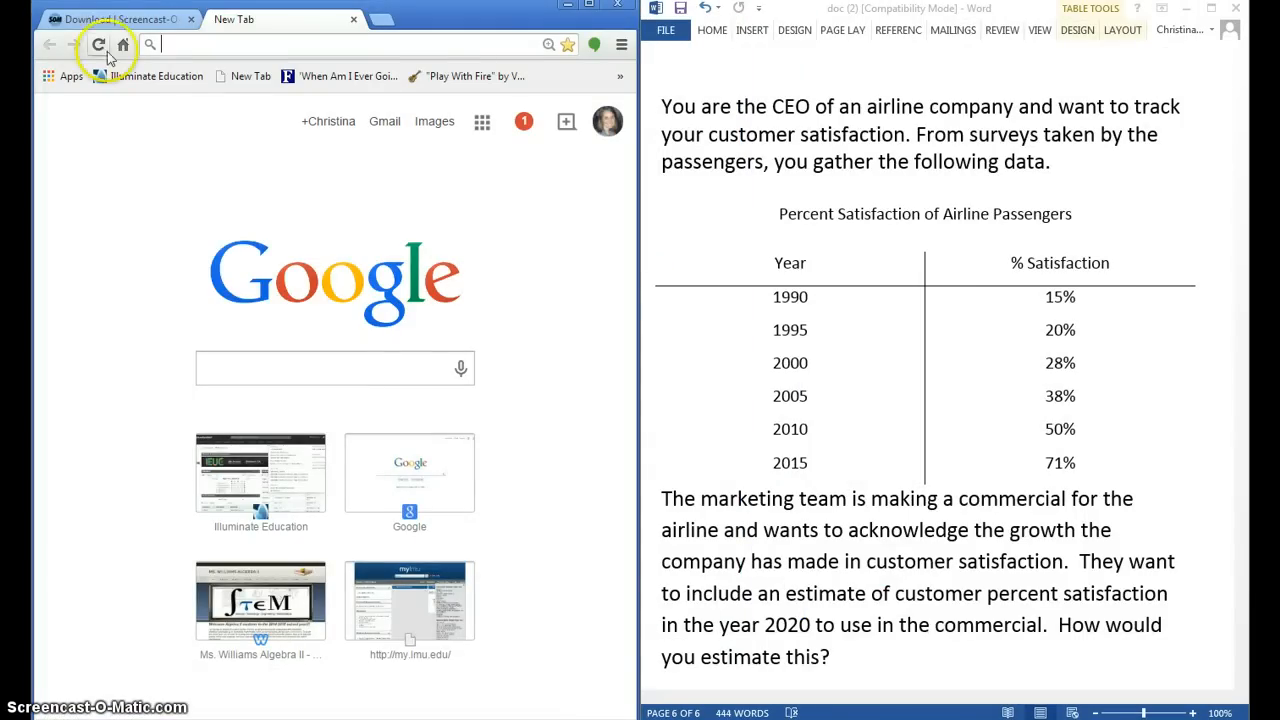
Step: Go to desmos.com, launch its graphing calculator, and place the calculator window beside the Word document
left_click(238, 45)
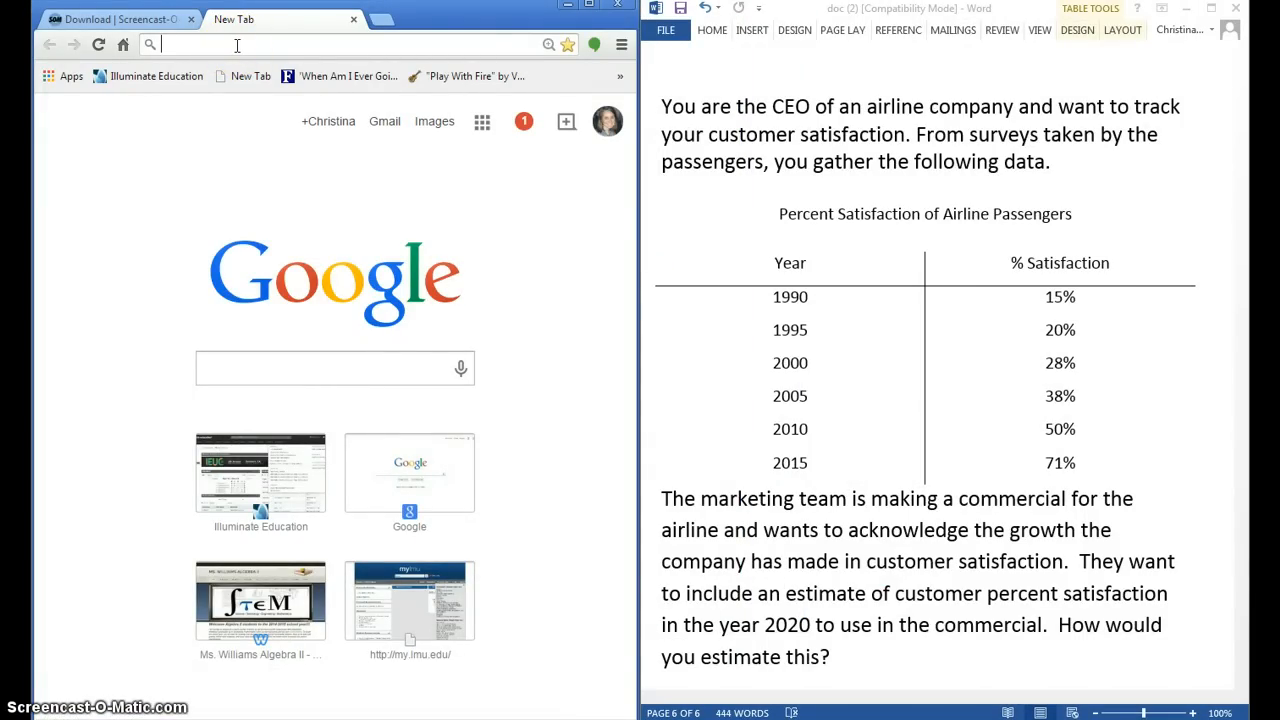
type("de")
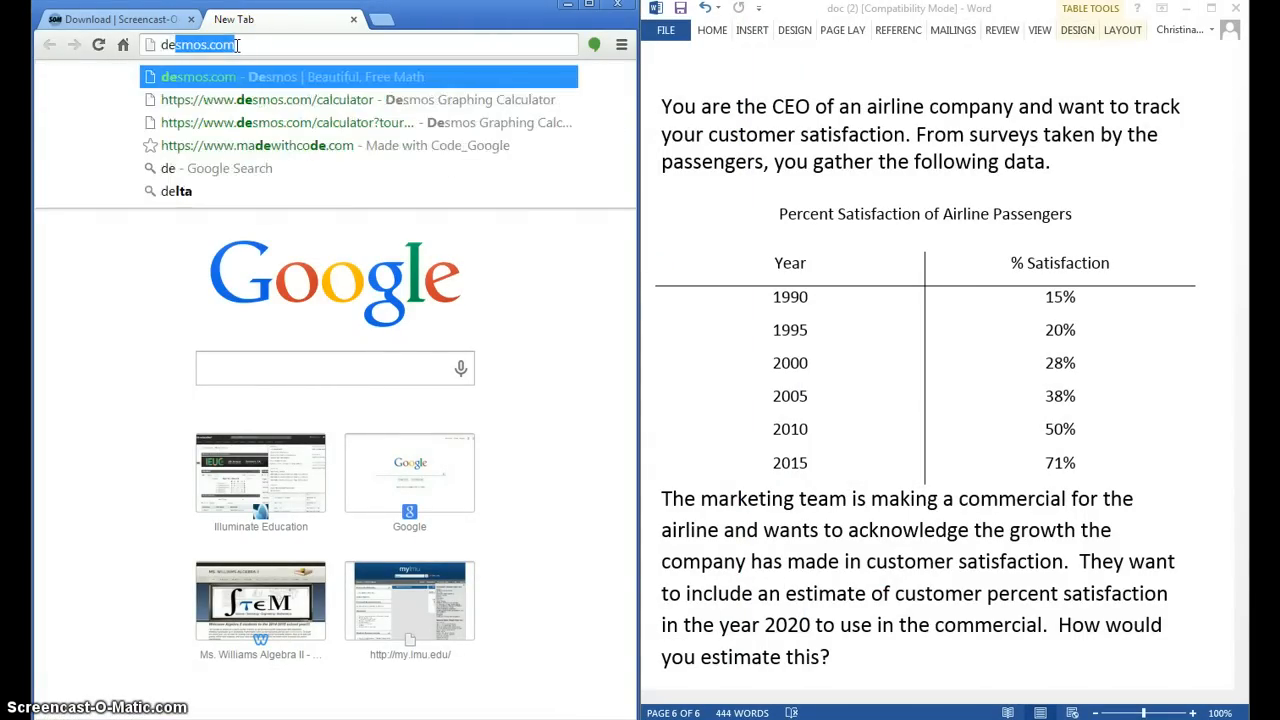
type("smos.com")
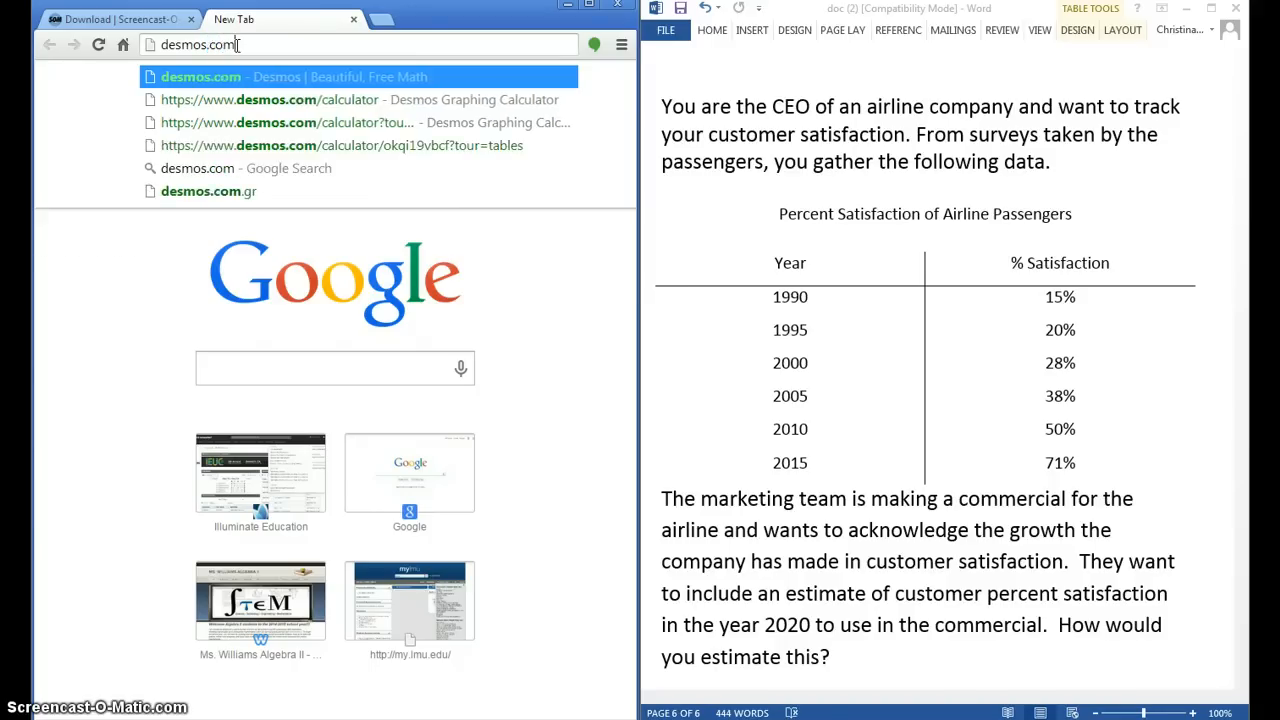
key("Return")
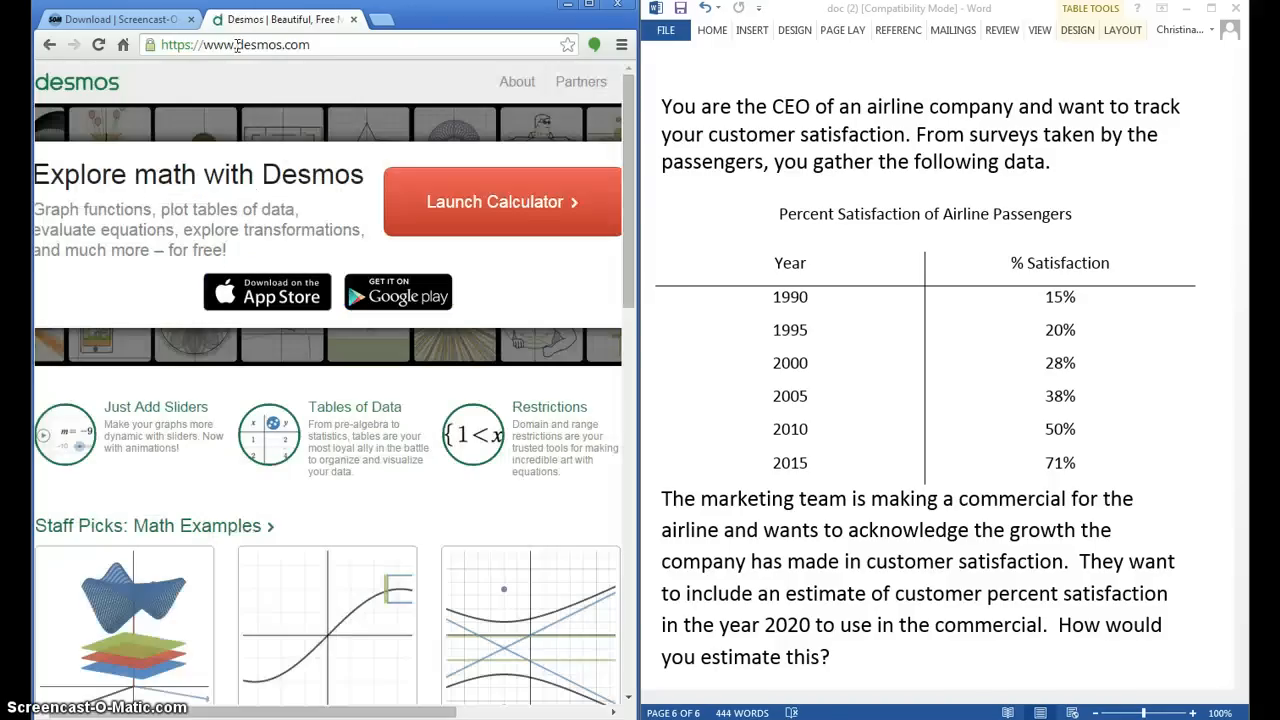
left_click(590, 7)
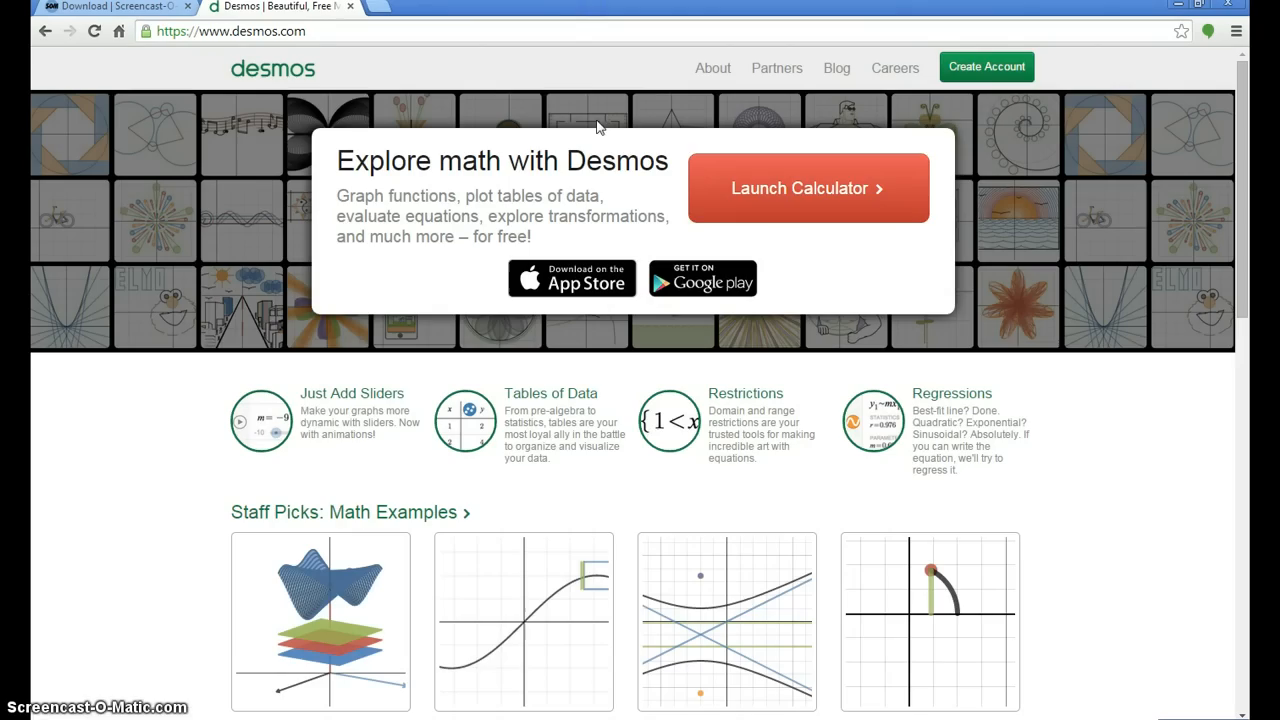
left_click(801, 213)
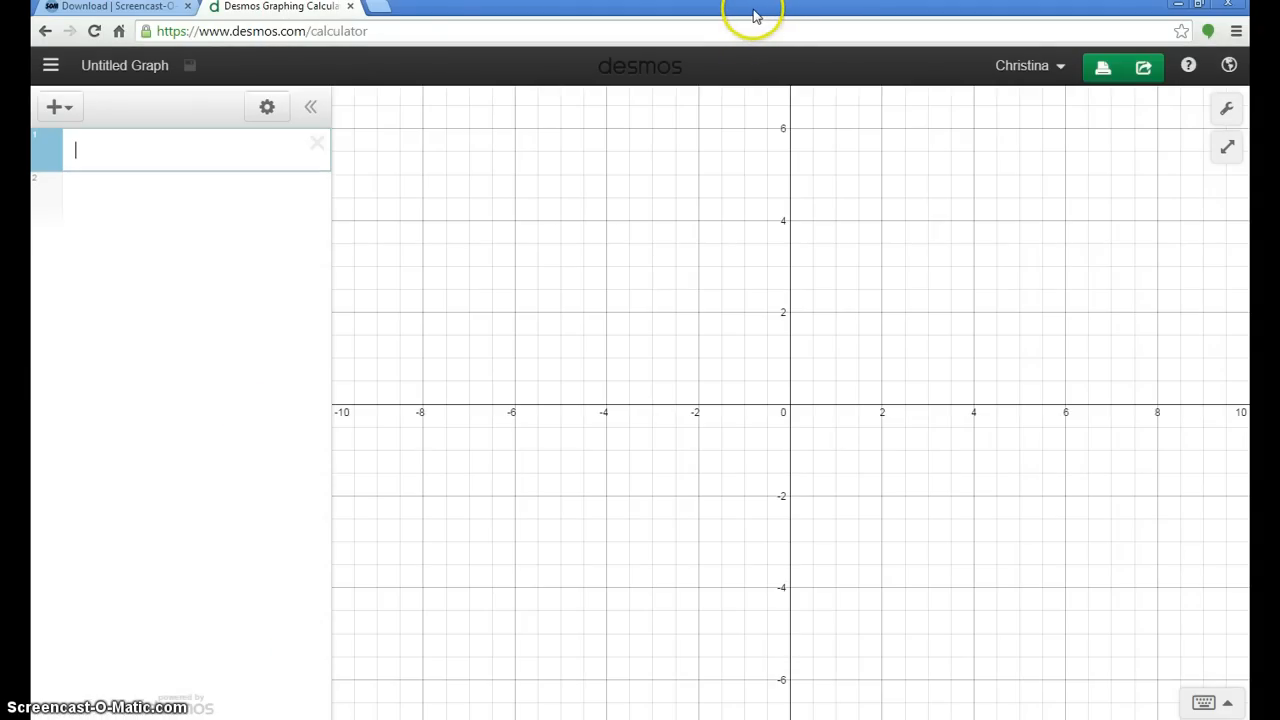
left_click_drag(755, 12, 31, 98)
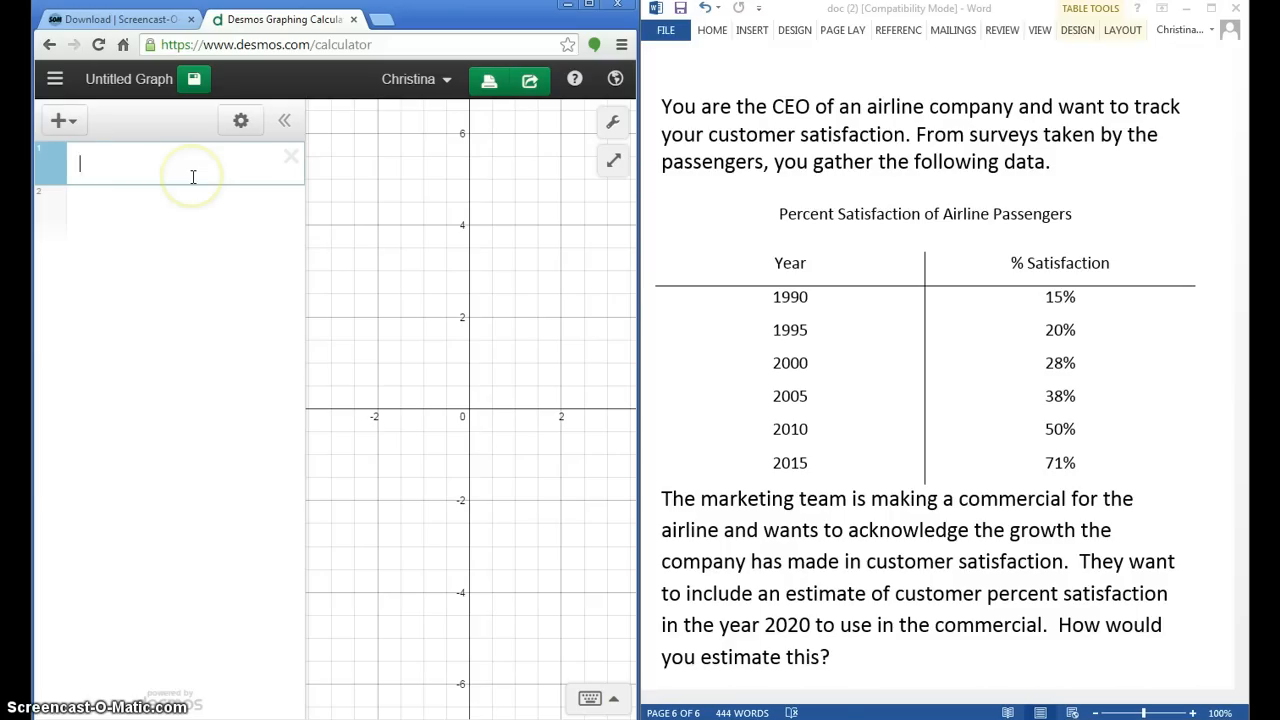
Step: Add a table to the expression list and clear its default x values 1 to 5
left_click(63, 122)
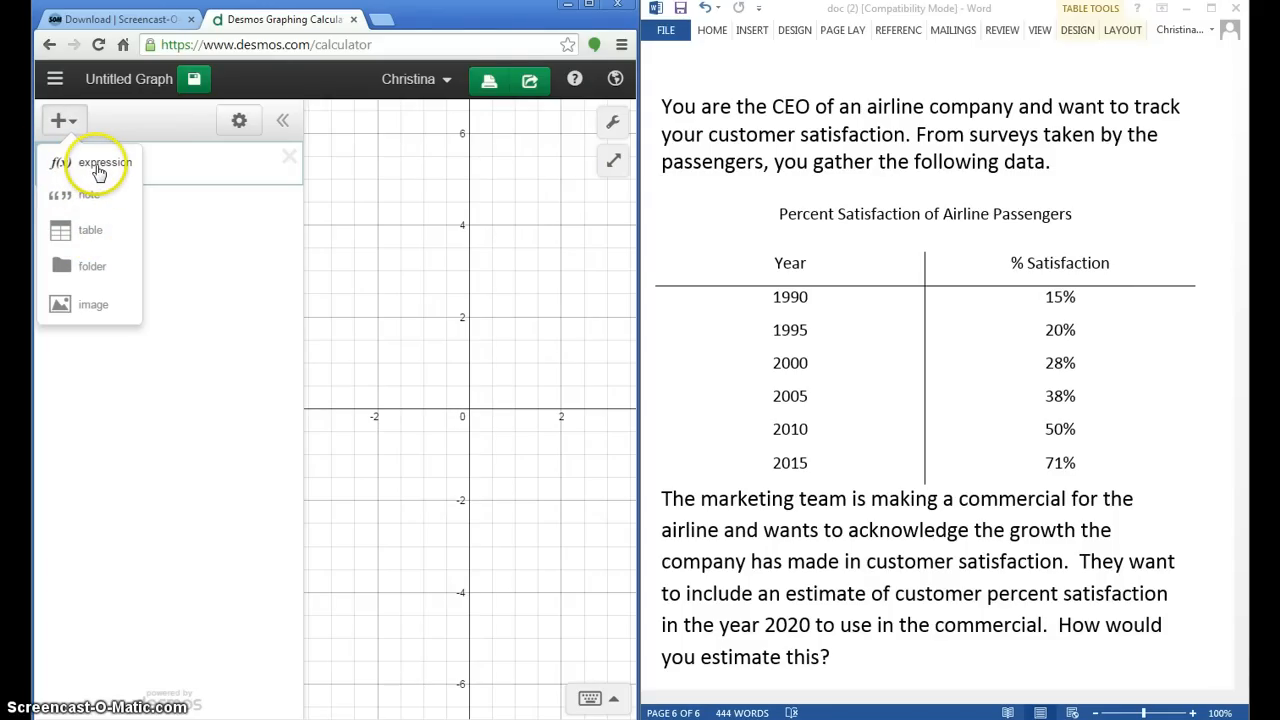
left_click(98, 234)
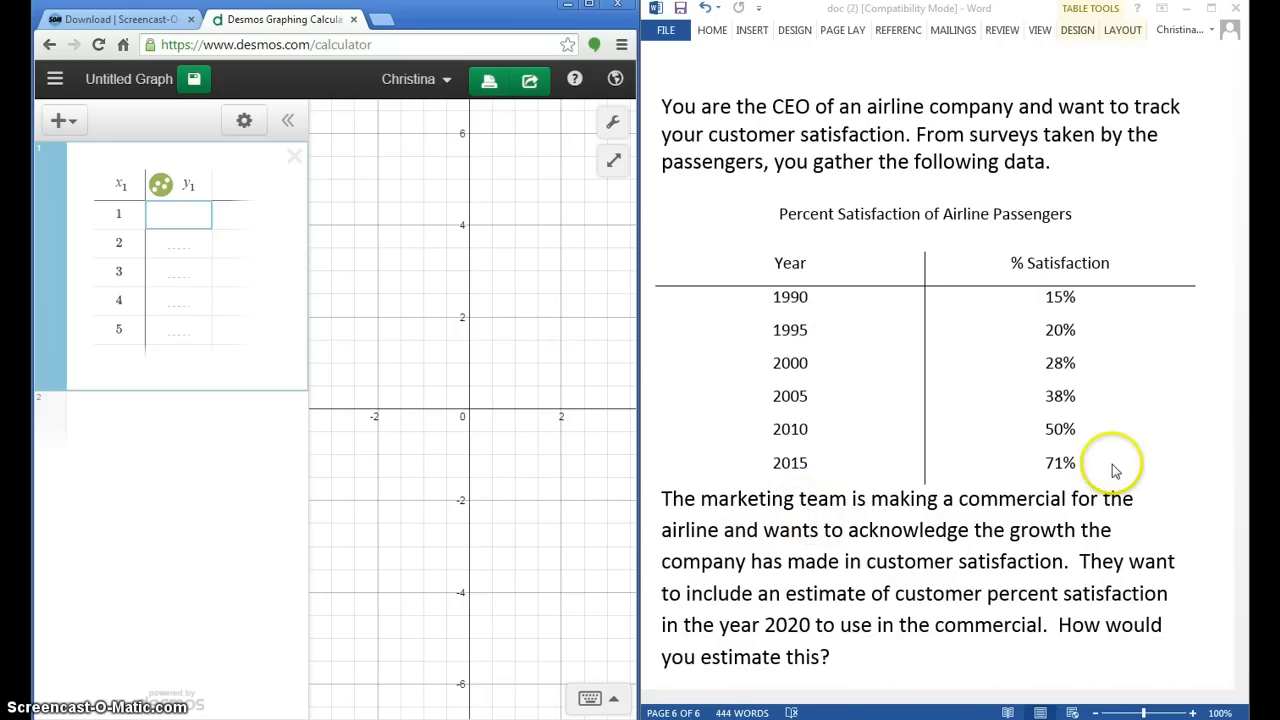
left_click(125, 216)
left_click(126, 246)
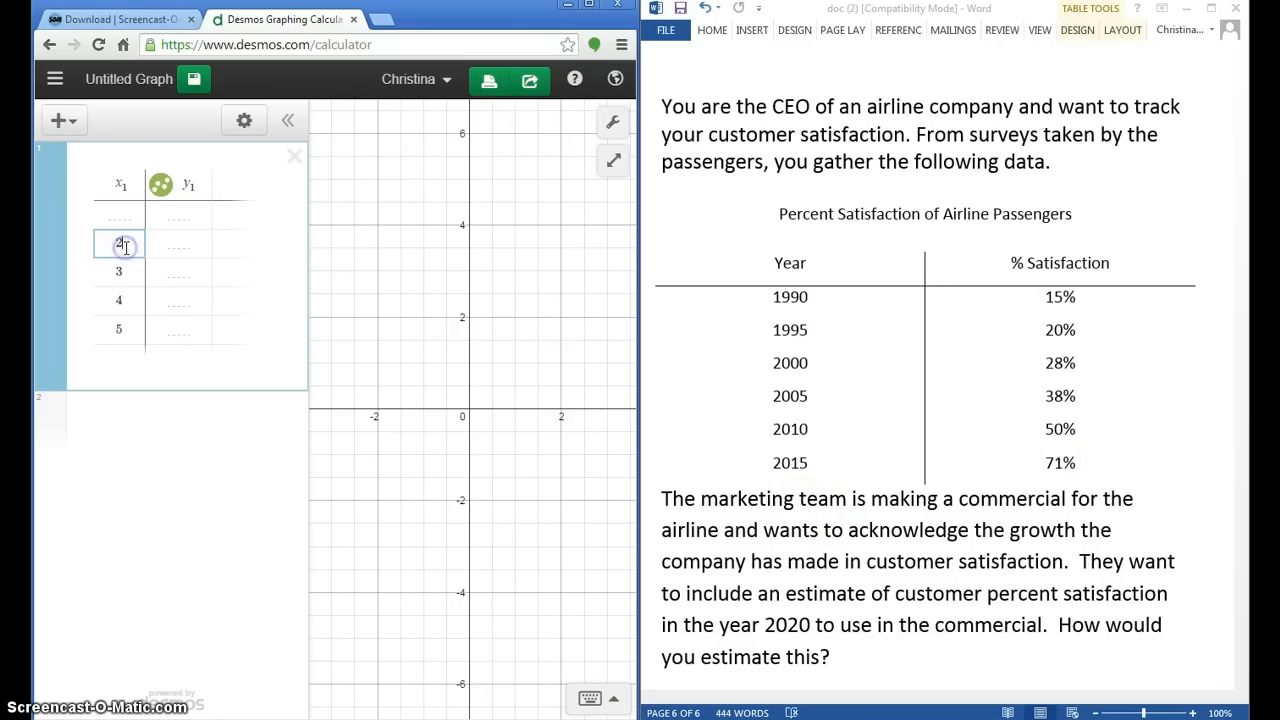
key("BackSpace")
left_click(124, 270)
key("BackSpace")
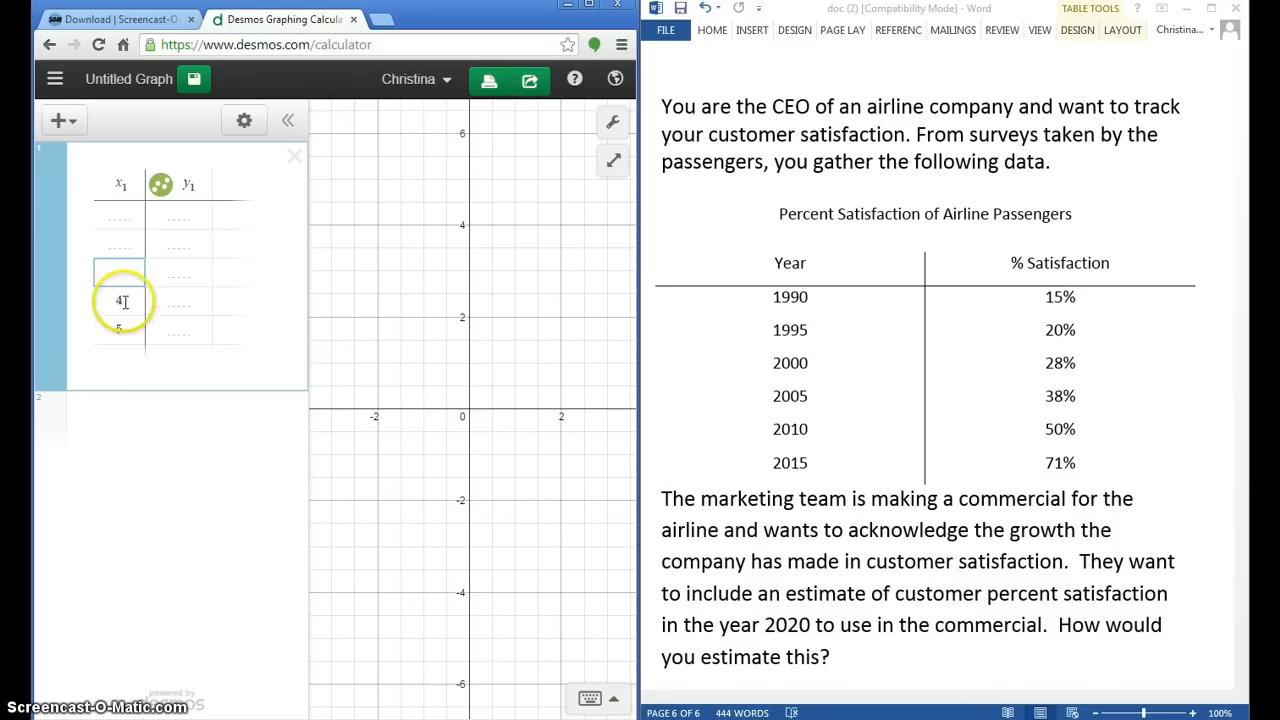
left_click(122, 300)
key("BackSpace")
left_click(123, 327)
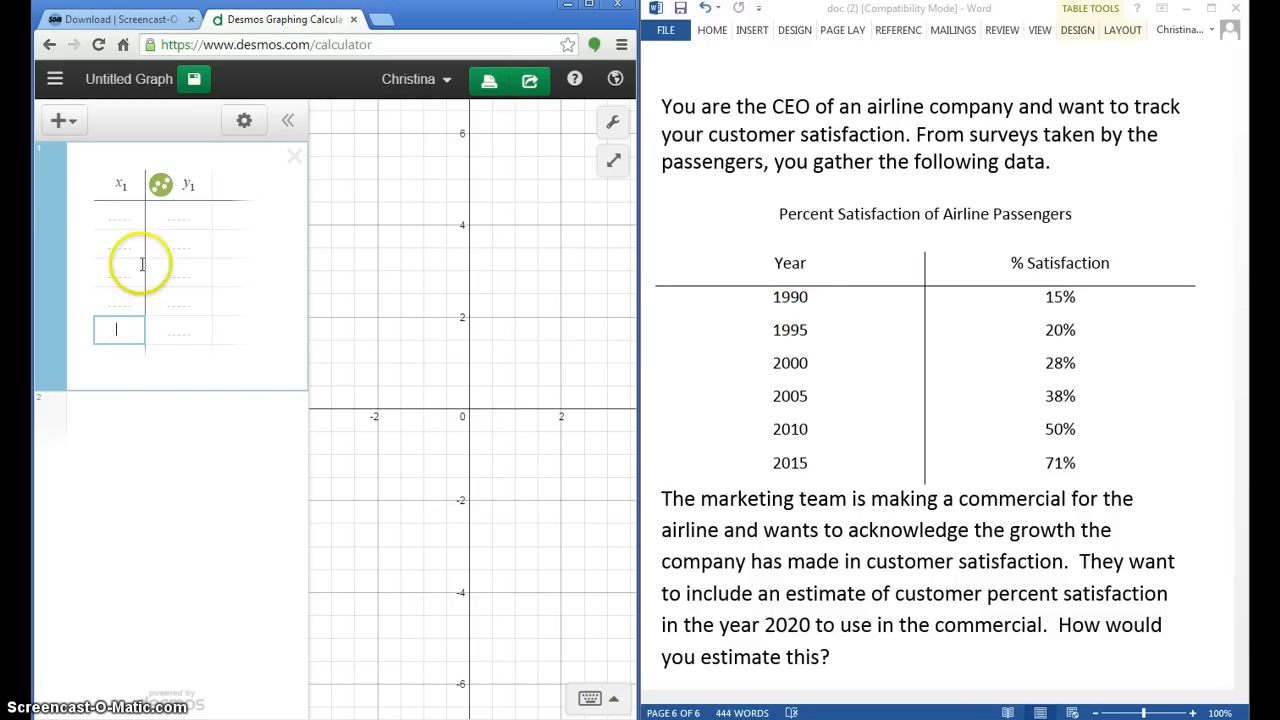
Step: Enter the years since 1990 as the table's x values: 0, 5, 10, 15, 20 and 25
left_click(95, 225)
left_click(104, 222)
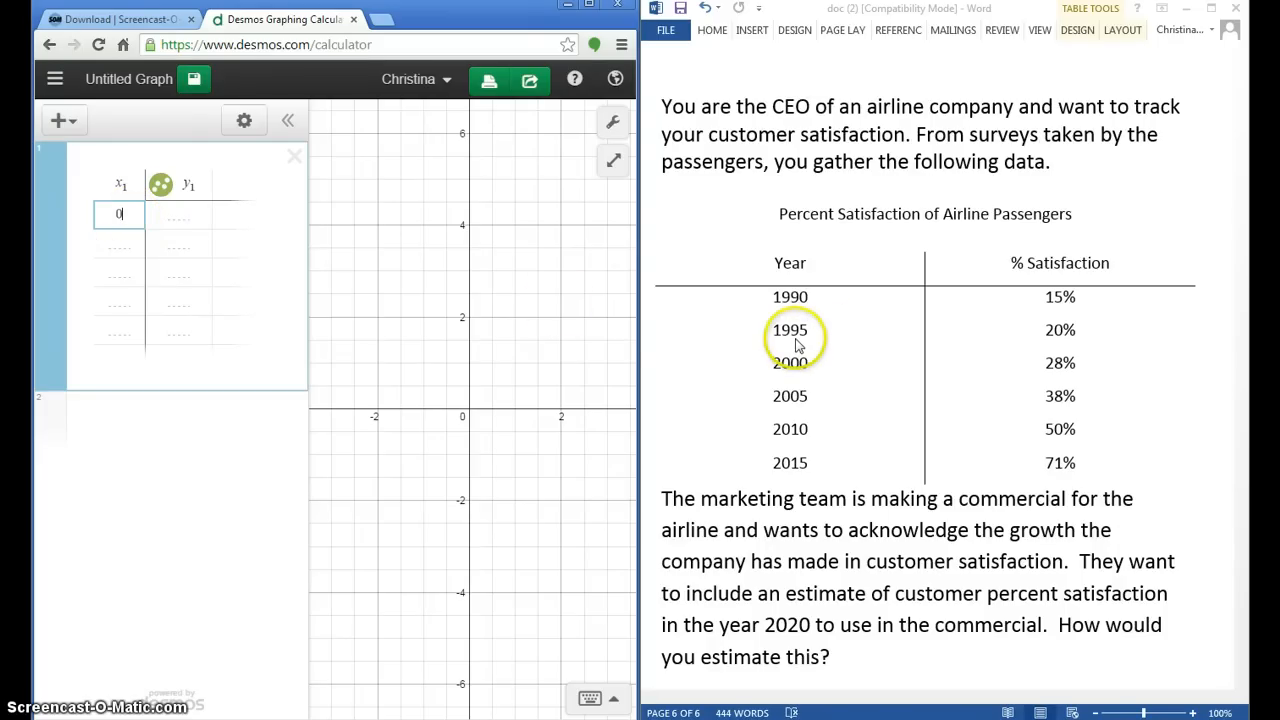
left_click(125, 248)
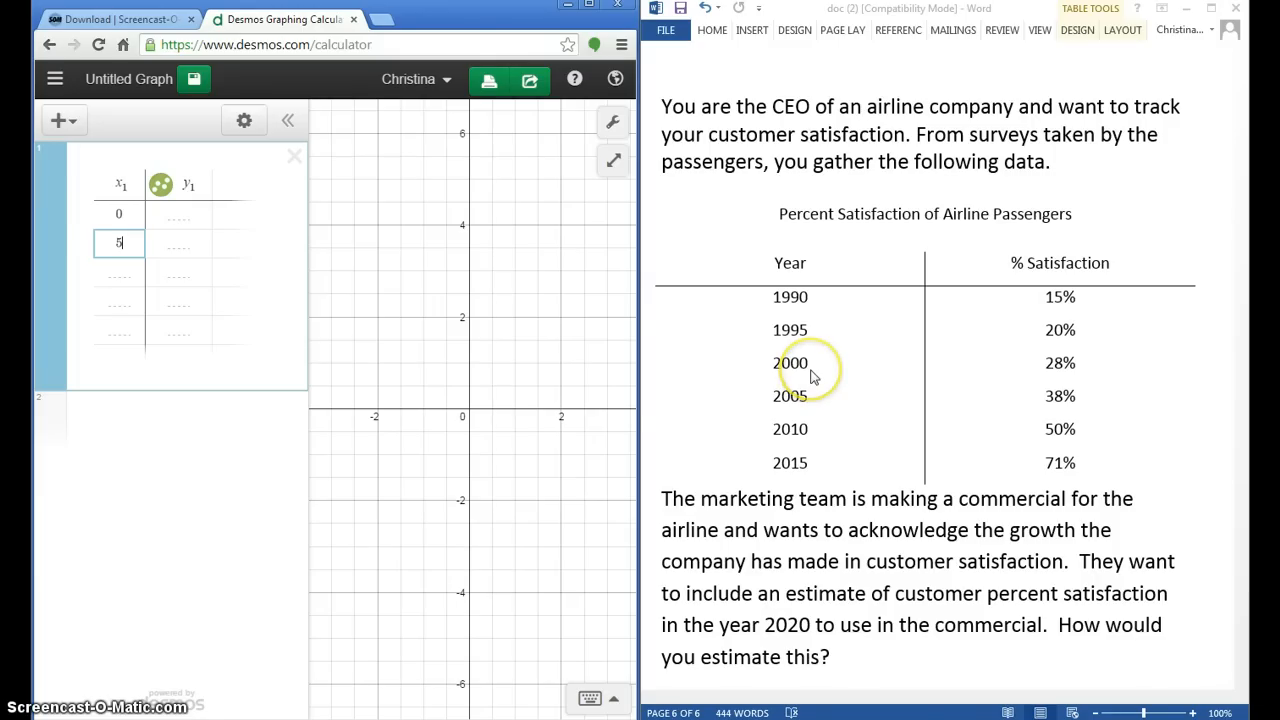
left_click(120, 272)
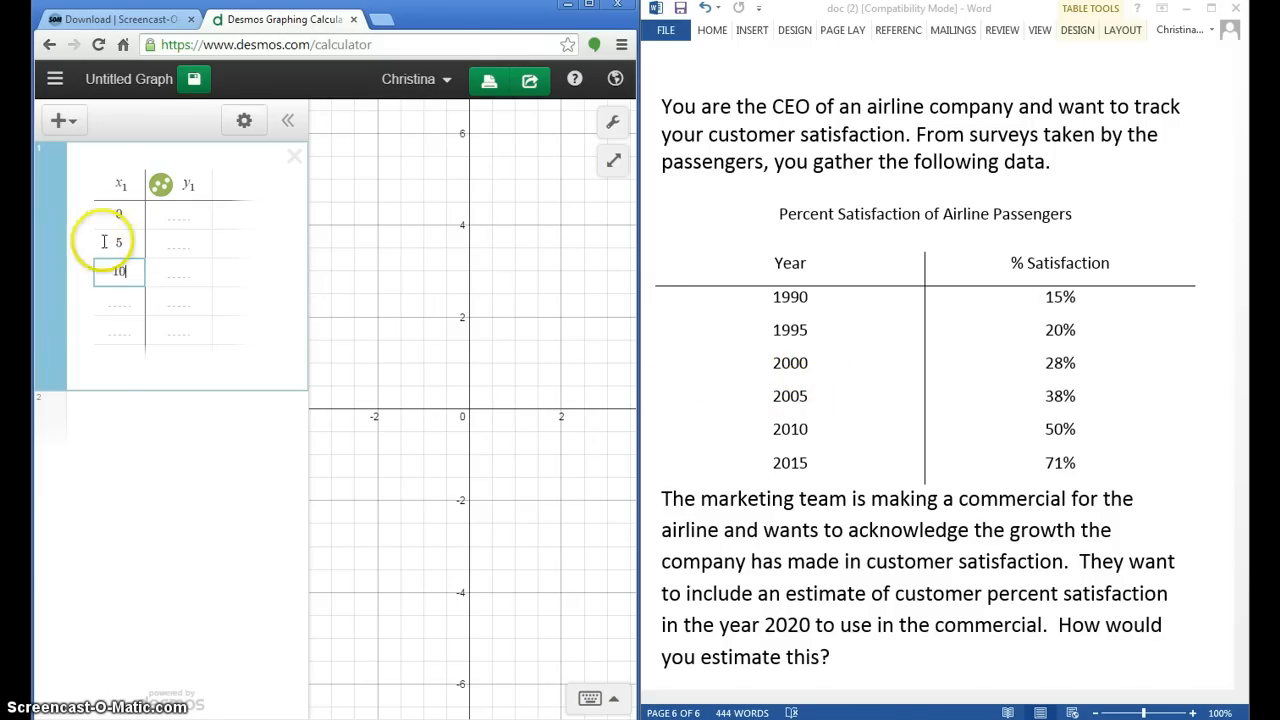
left_click(120, 298)
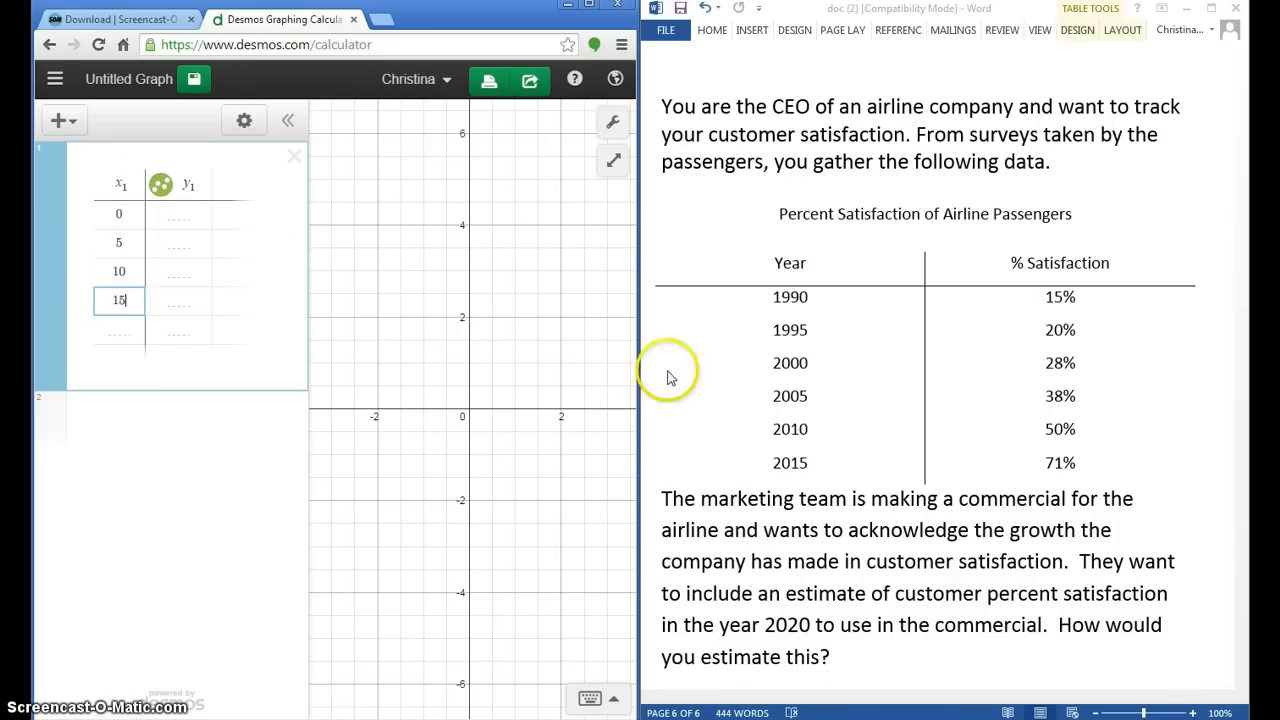
left_click(107, 332)
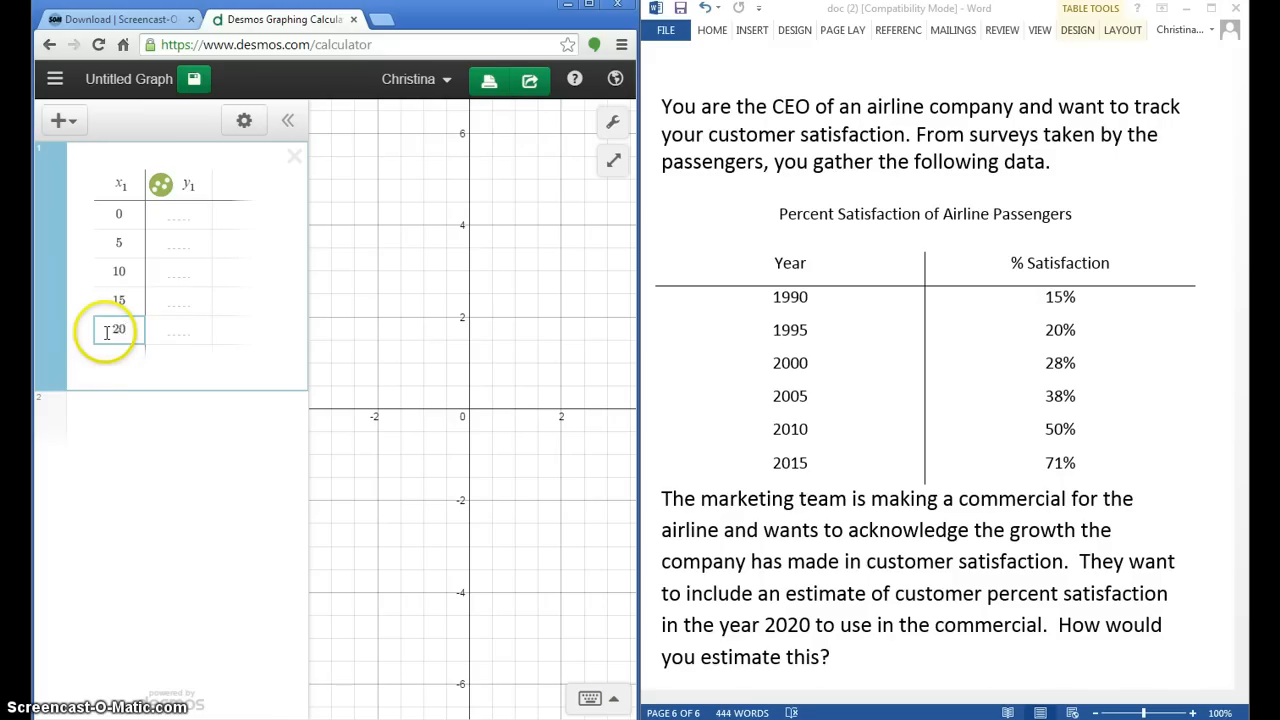
type("20")
left_click(118, 356)
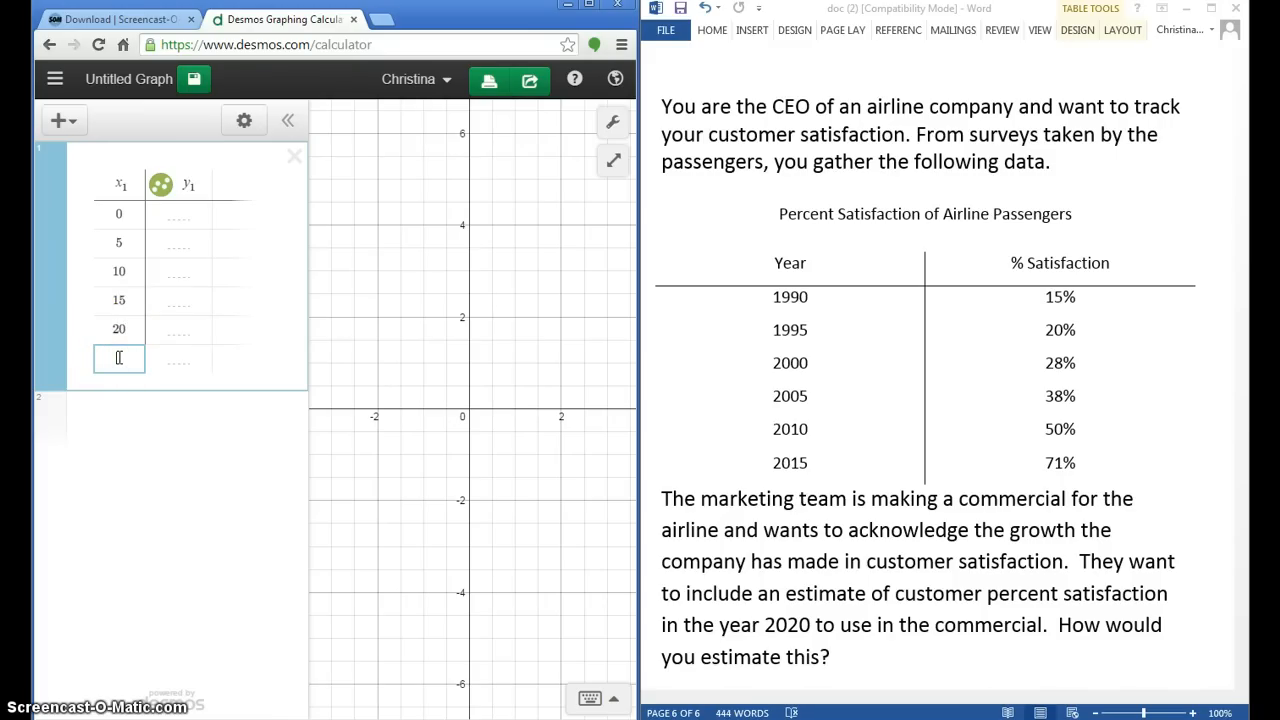
type("2")
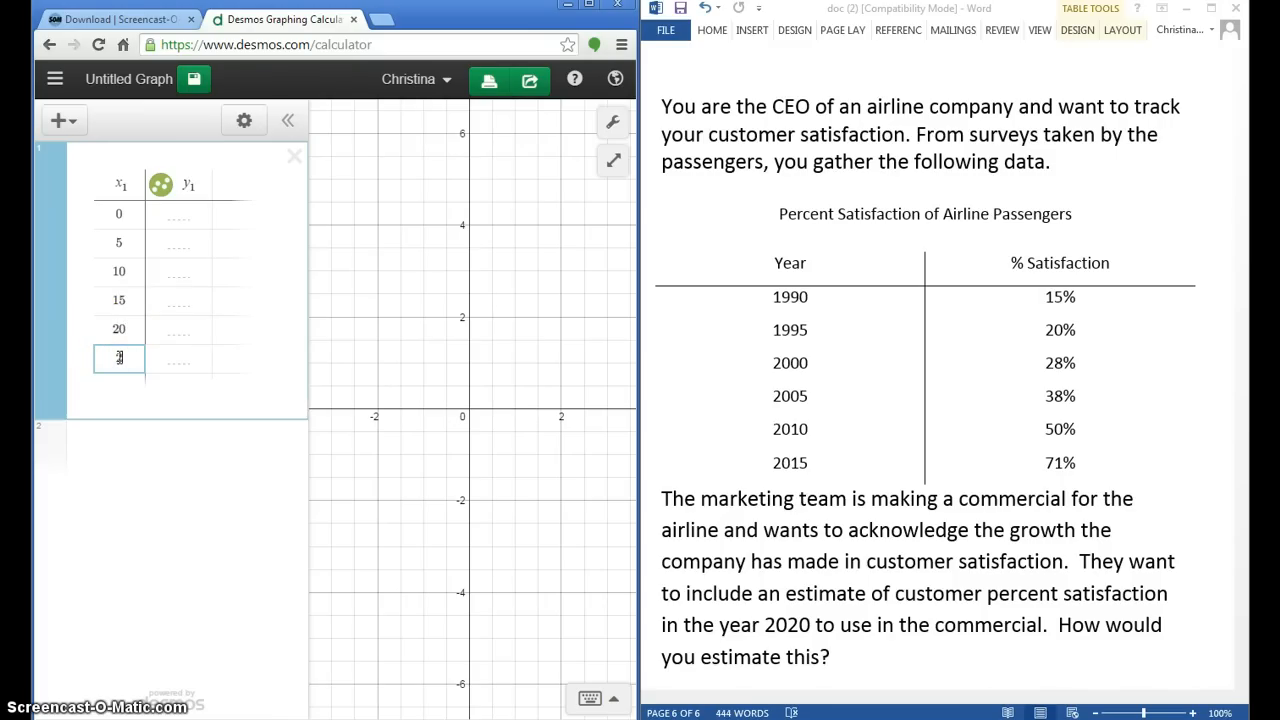
type("5")
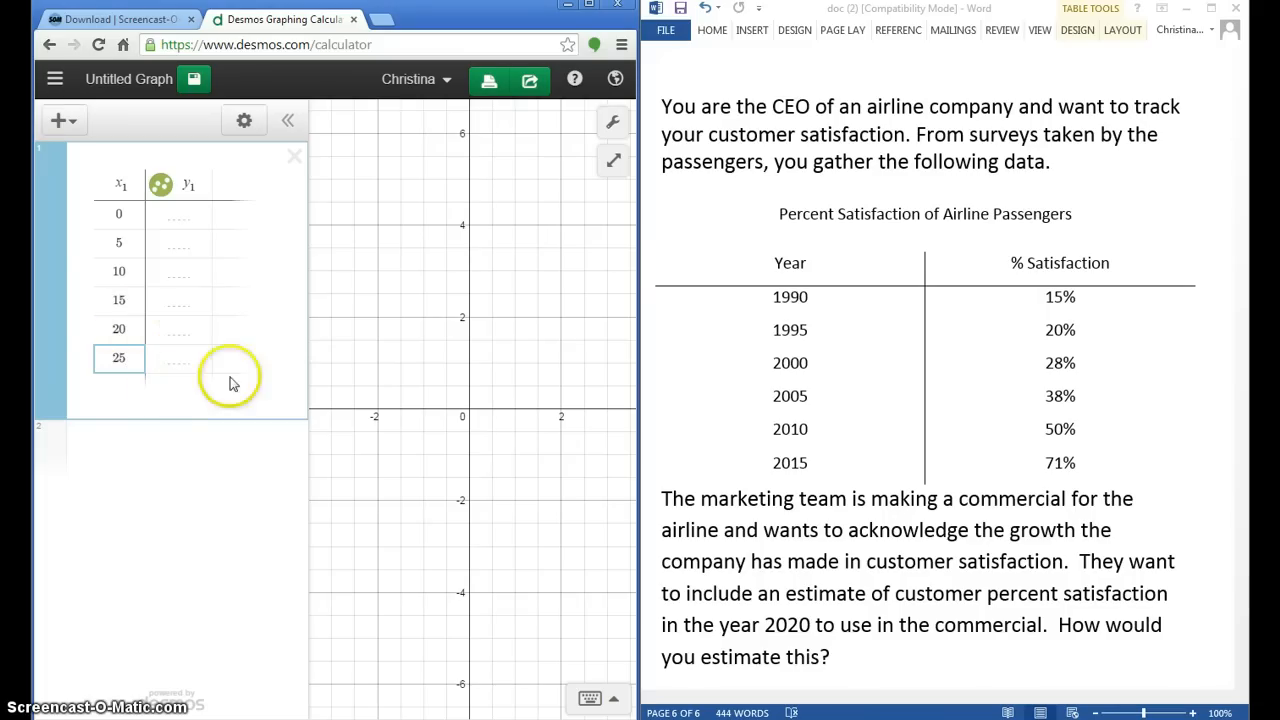
Step: Enter the satisfaction percentages as the table's y values: 15, 20, 28, 38, 50 and 71
left_click(186, 218)
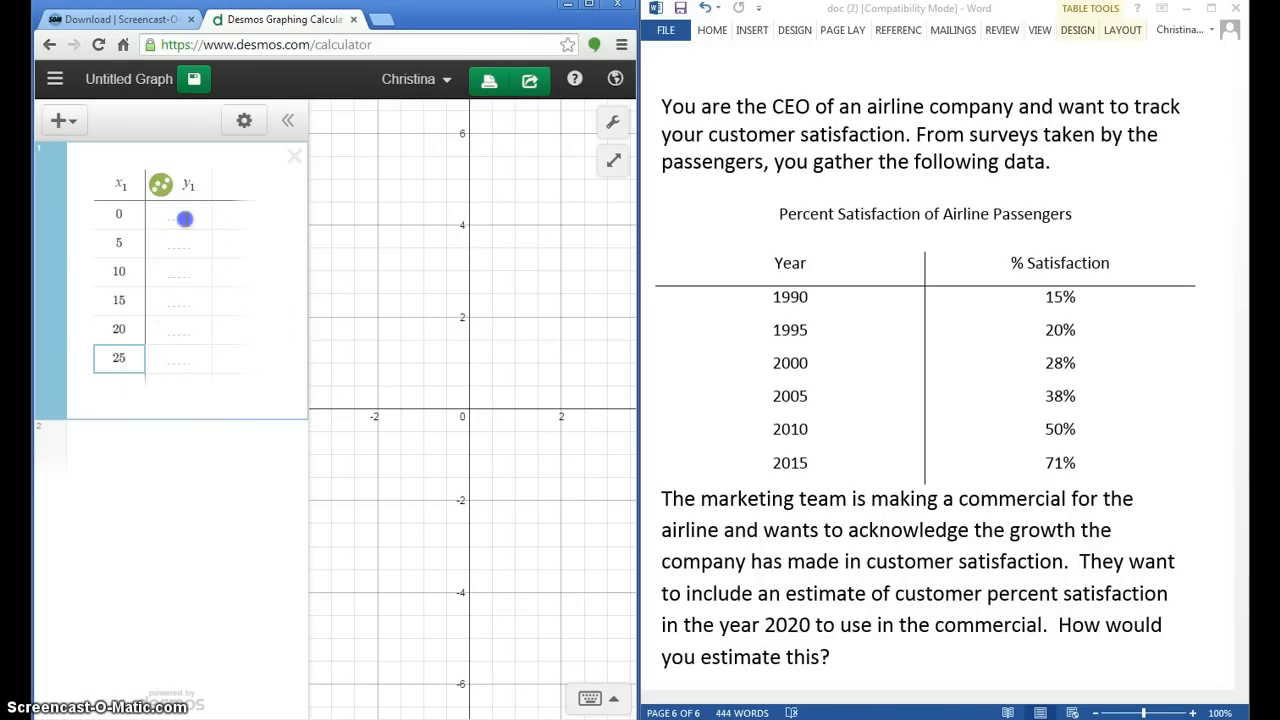
type("15")
left_click(183, 245)
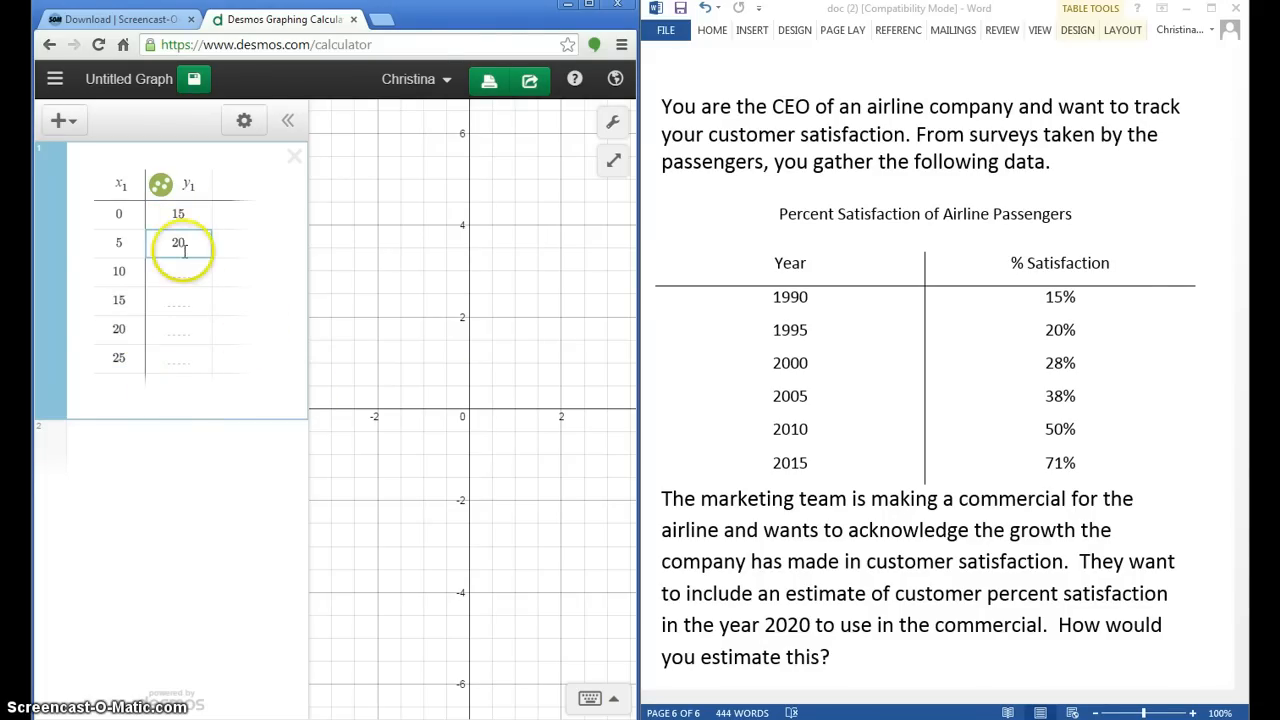
left_click(186, 272)
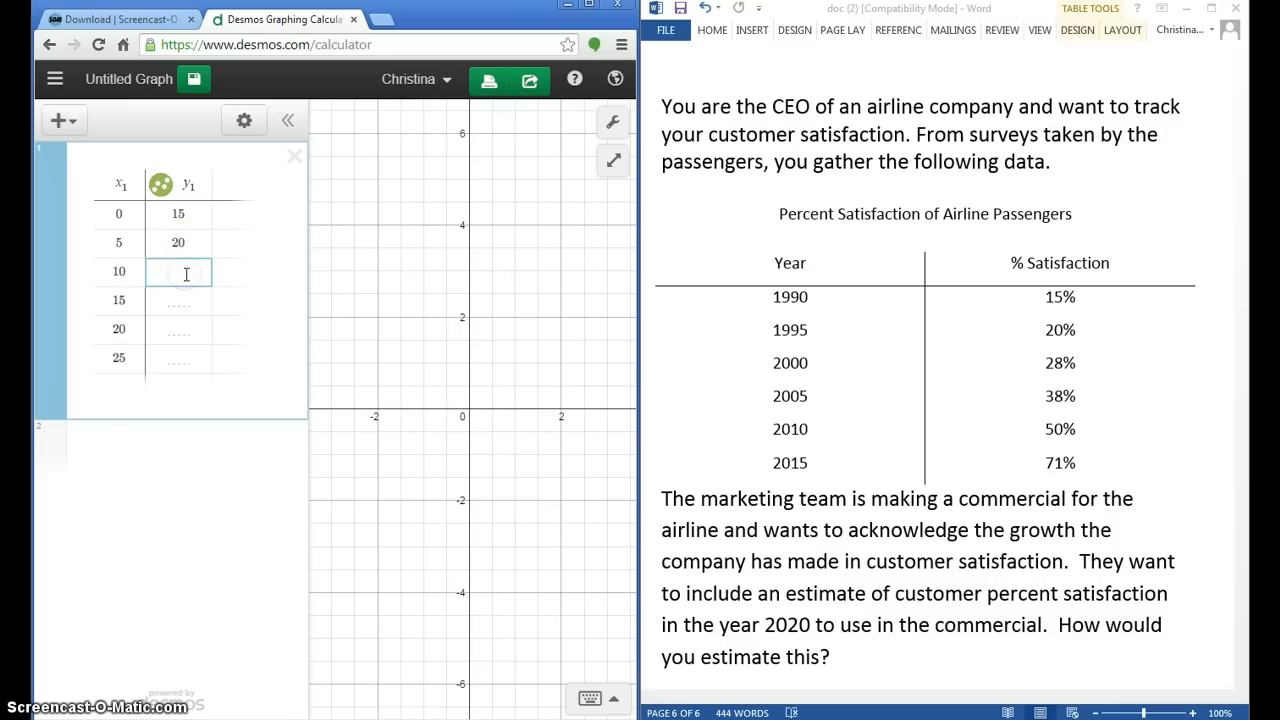
left_click(185, 296)
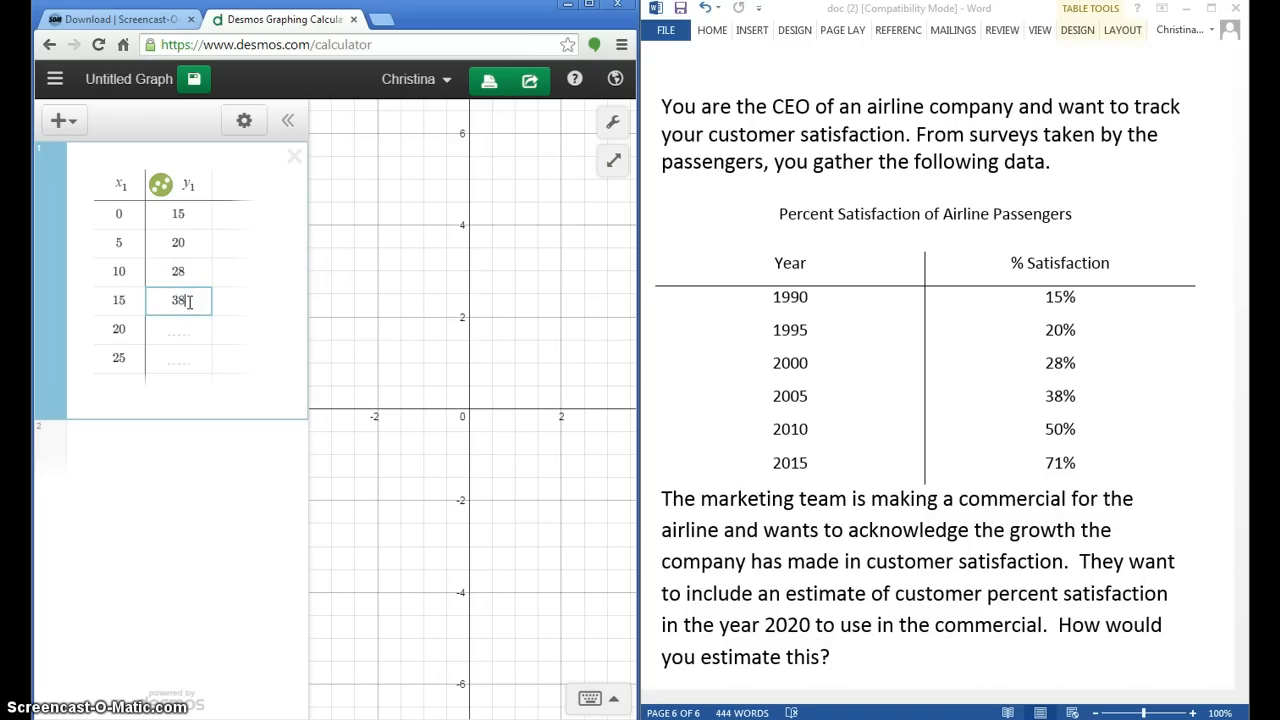
left_click(189, 330)
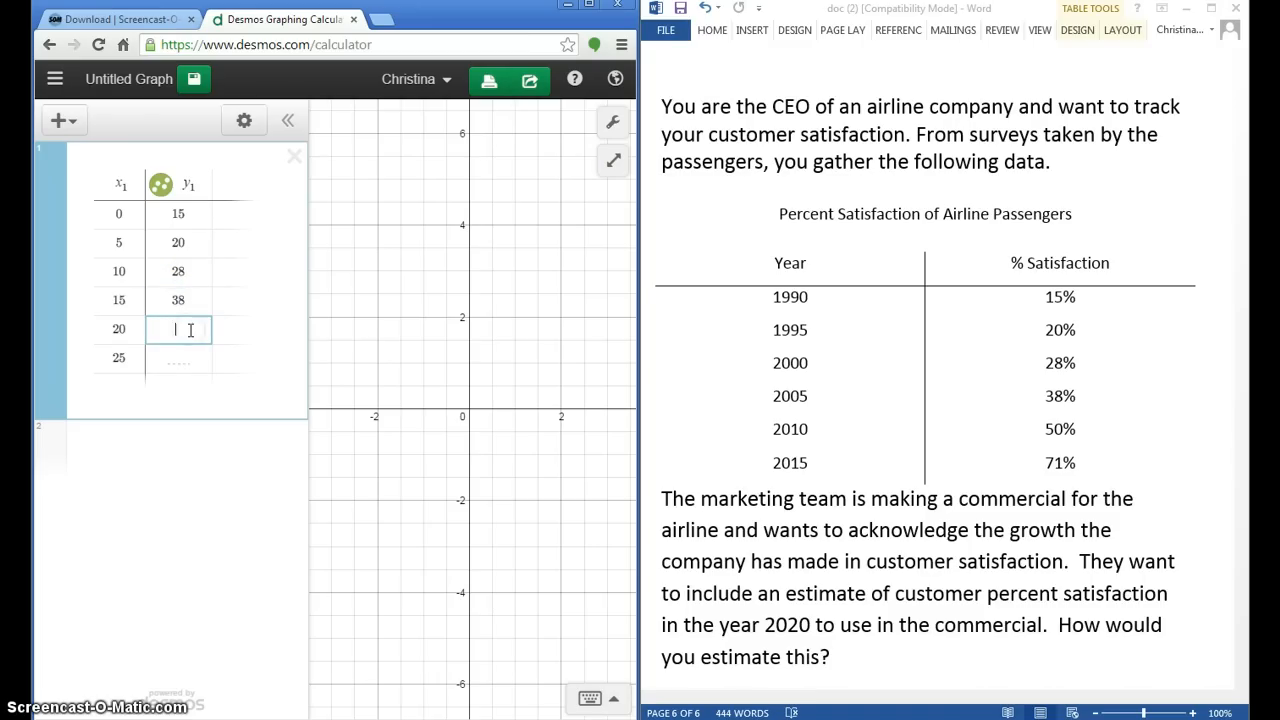
left_click(188, 360)
type("71")
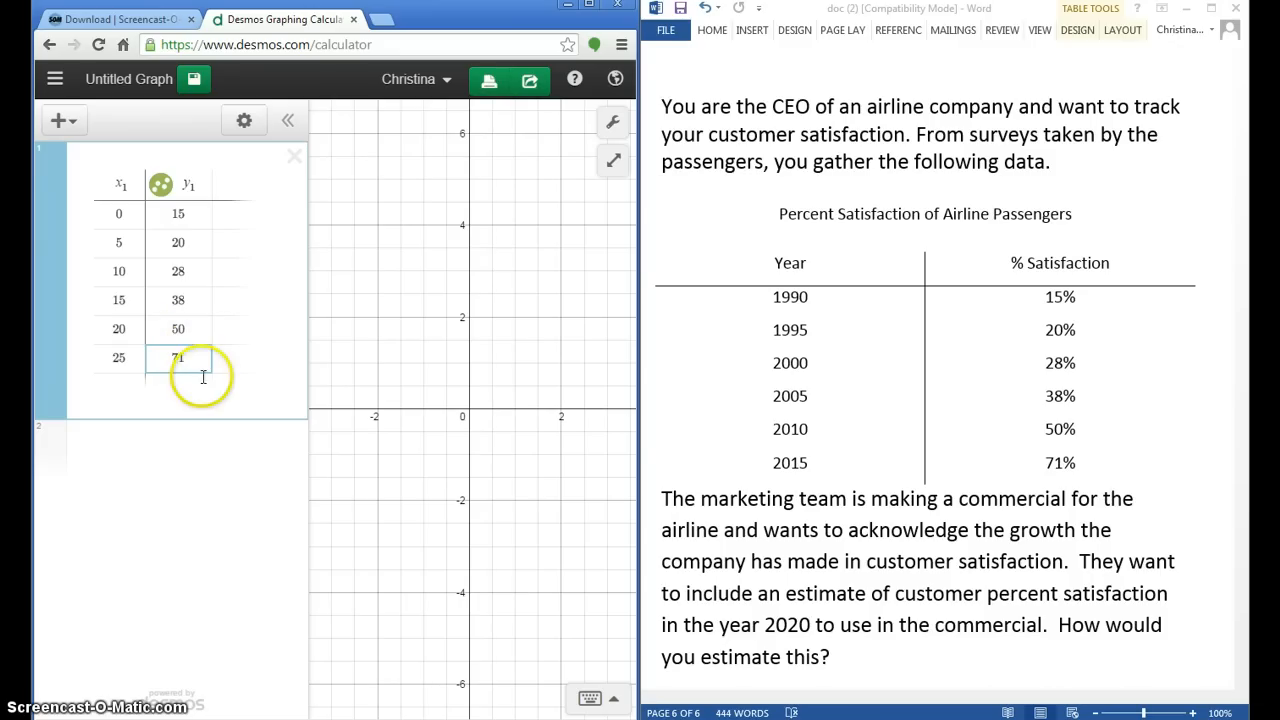
left_click(207, 388)
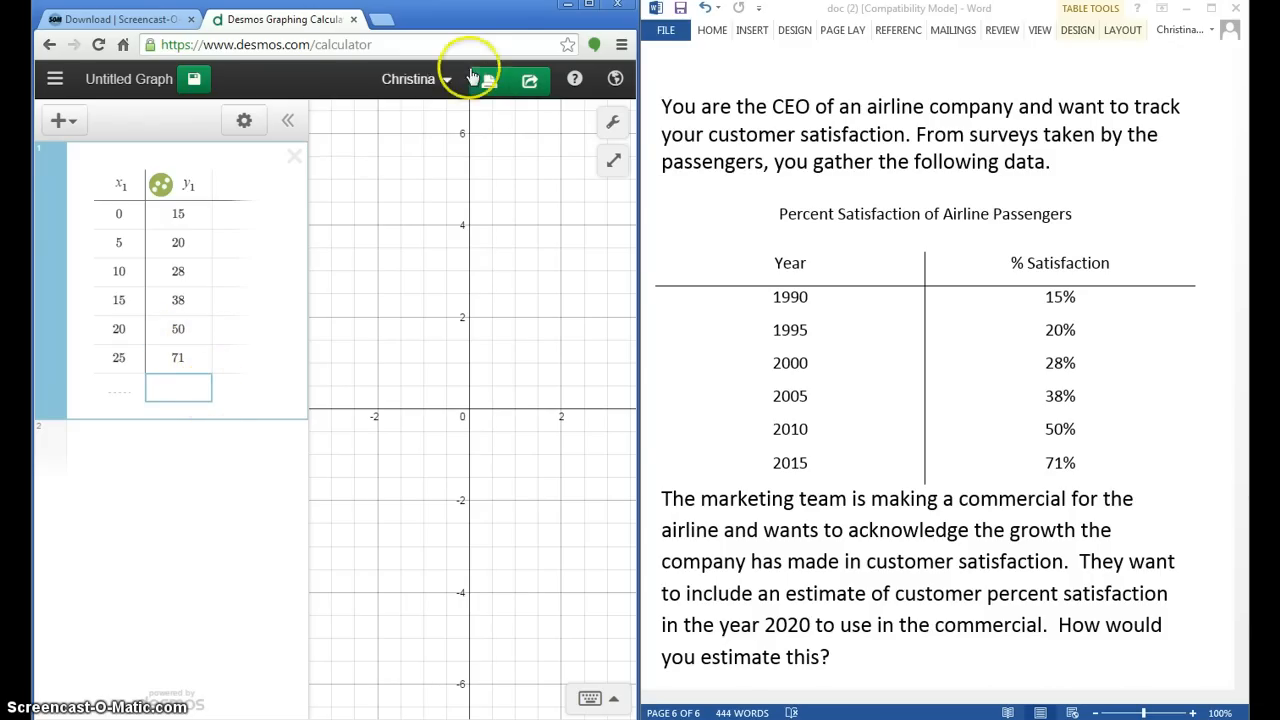
Step: Maximize the browser window and zoom the graph out until all six data points fit in view
left_click(592, 9)
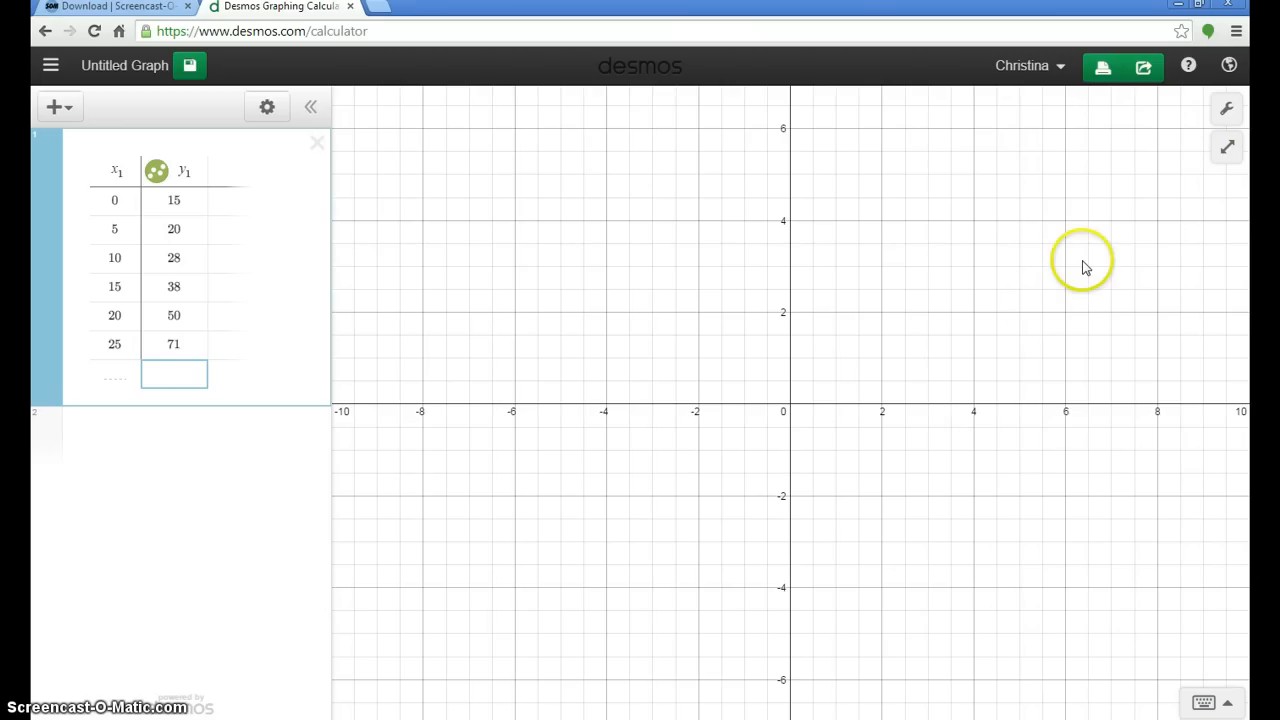
mouse_move(1235, 157)
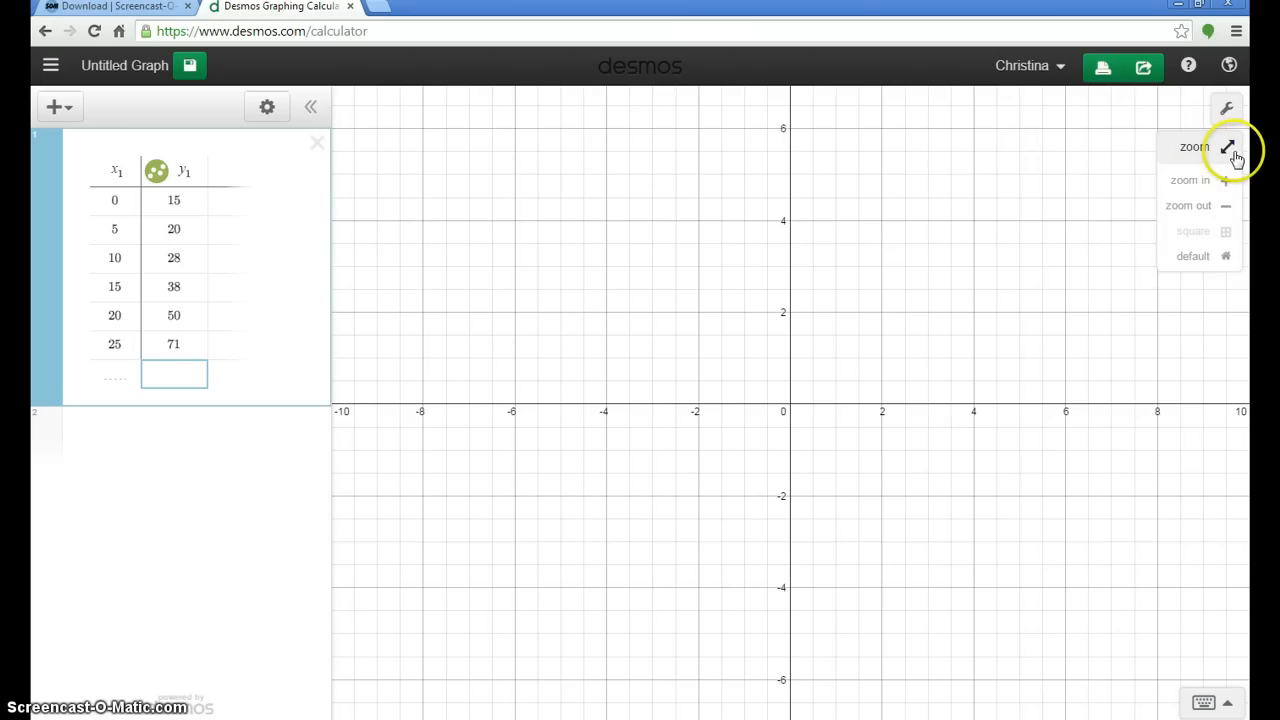
left_click(1207, 208)
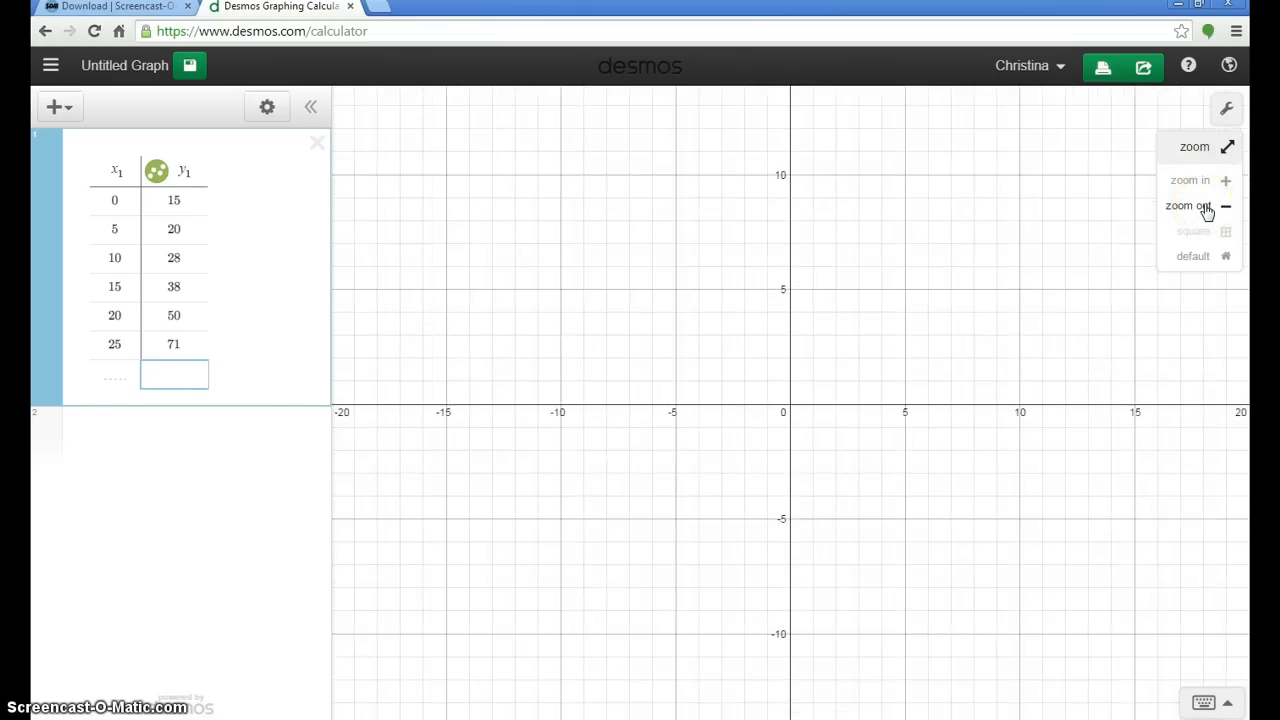
left_click(1203, 208)
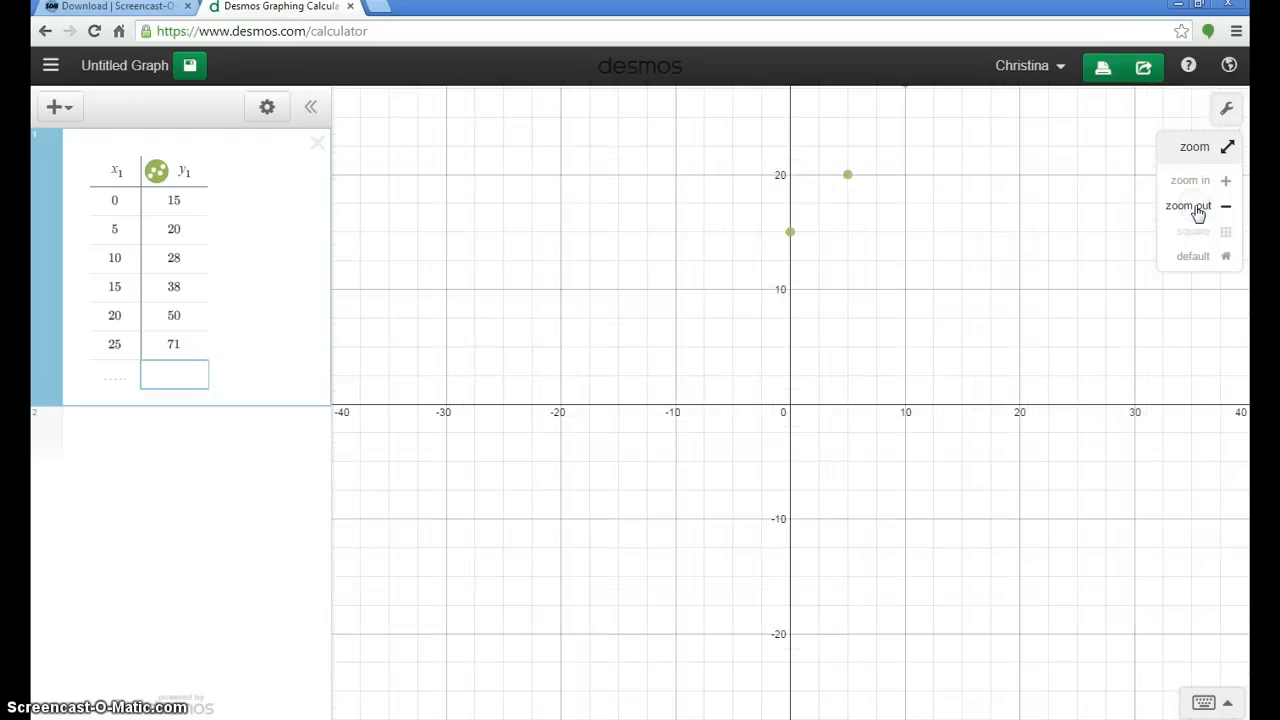
left_click(1198, 208)
left_click(1198, 208)
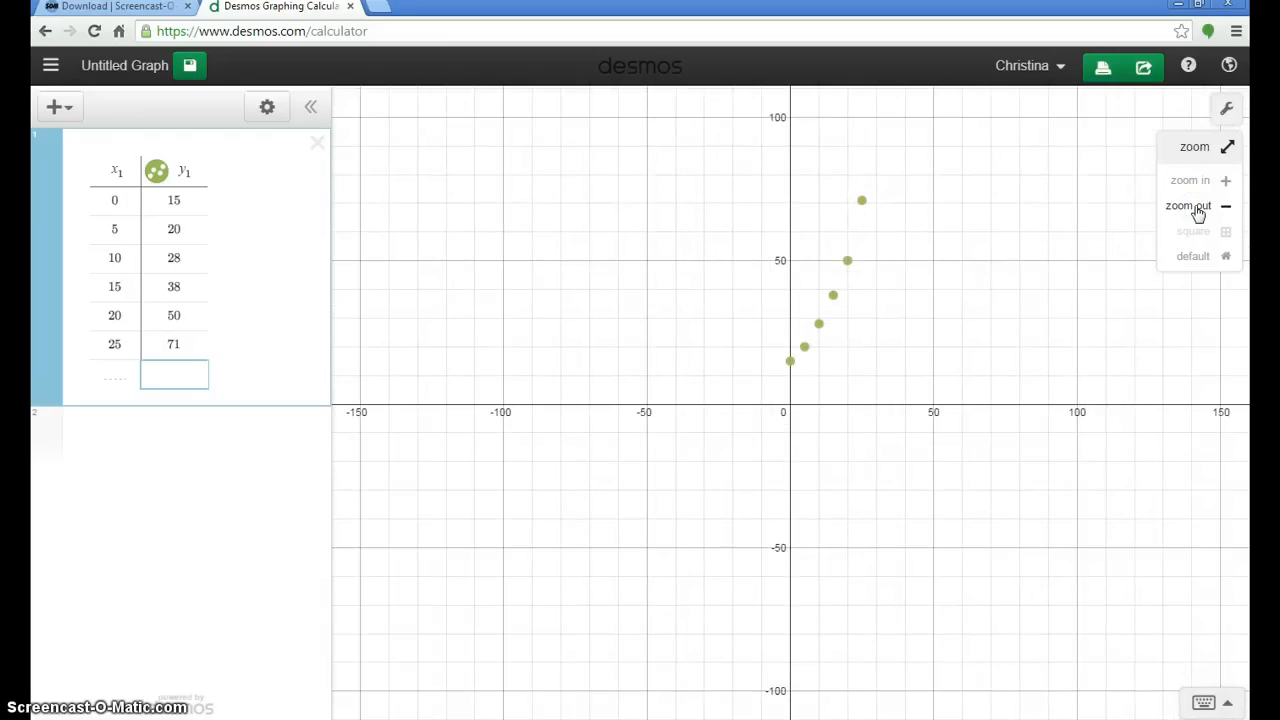
left_click(957, 470)
left_click(875, 545)
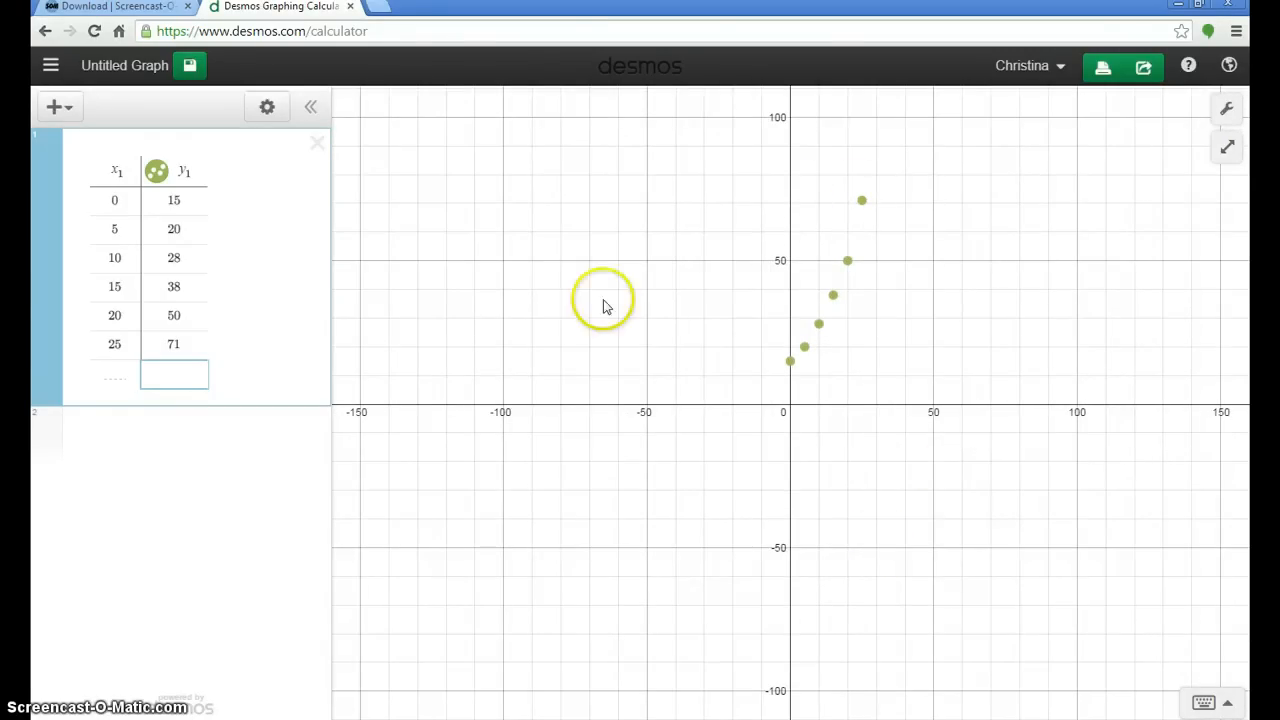
Step: Pan the graph so the first quadrant with the plotted points fills most of the view
left_click(714, 417)
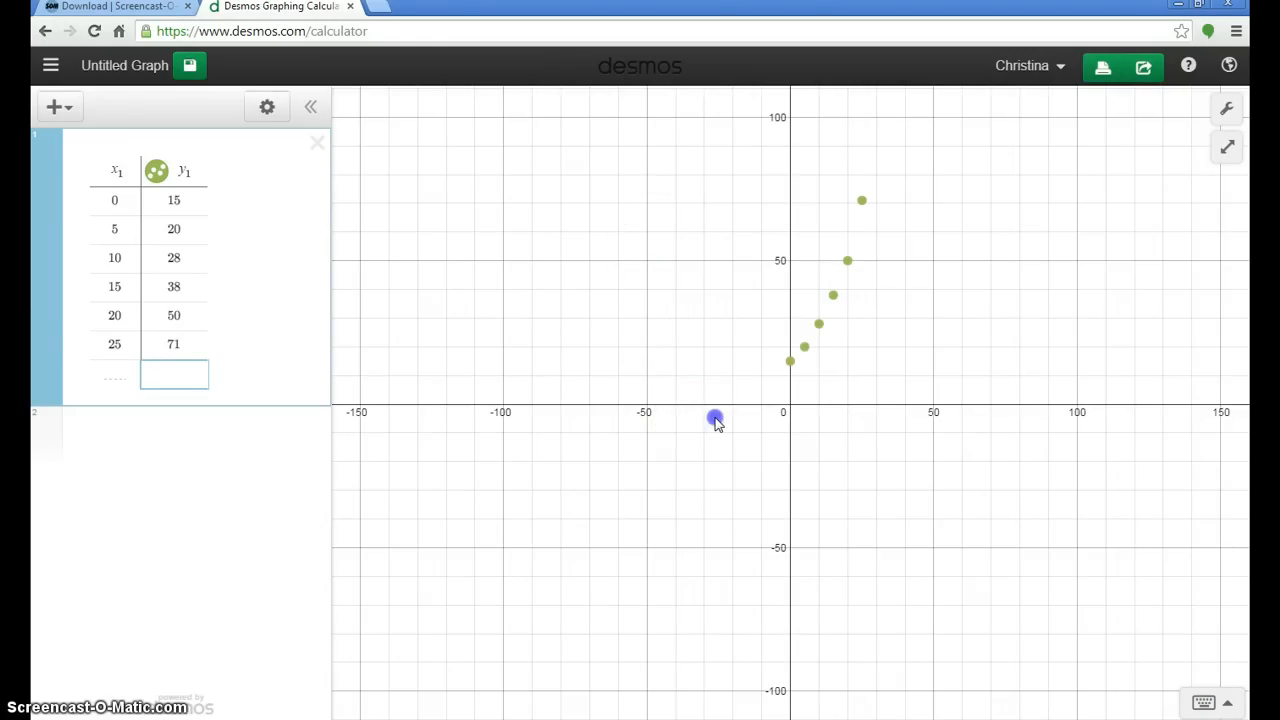
left_click_drag(780, 314, 591, 403)
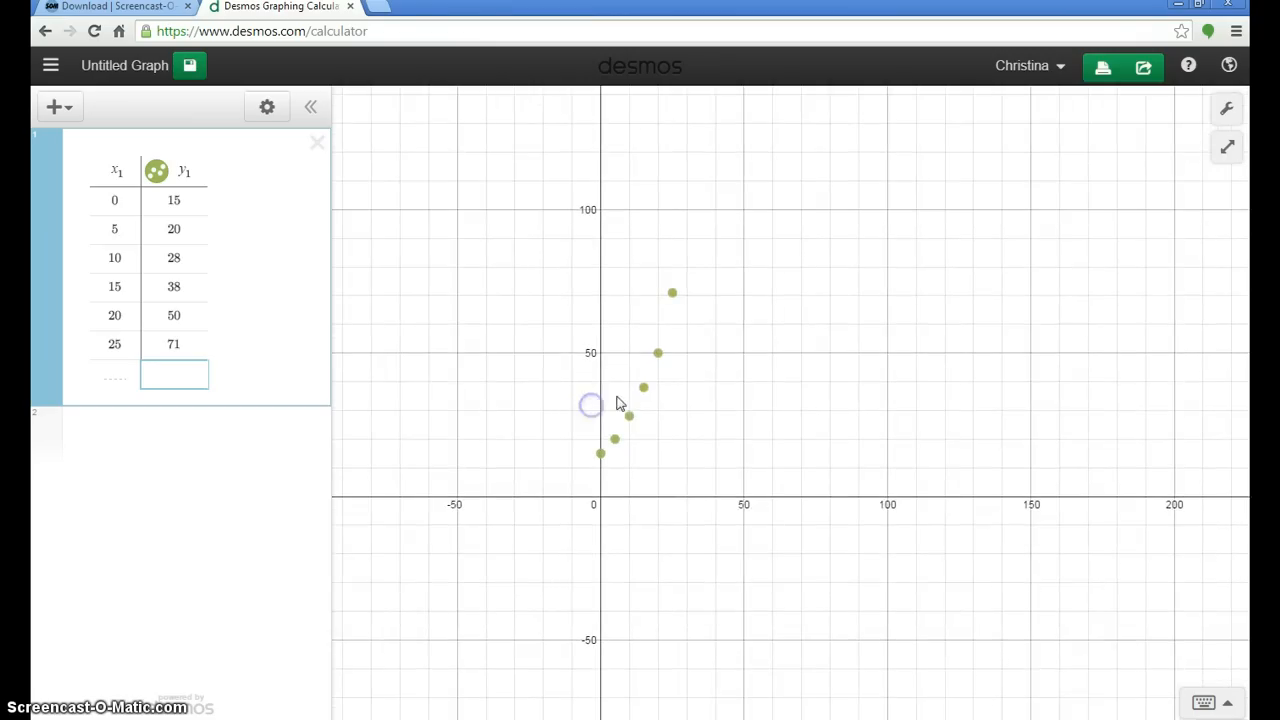
left_click(849, 240)
left_click_drag(849, 240, 690, 373)
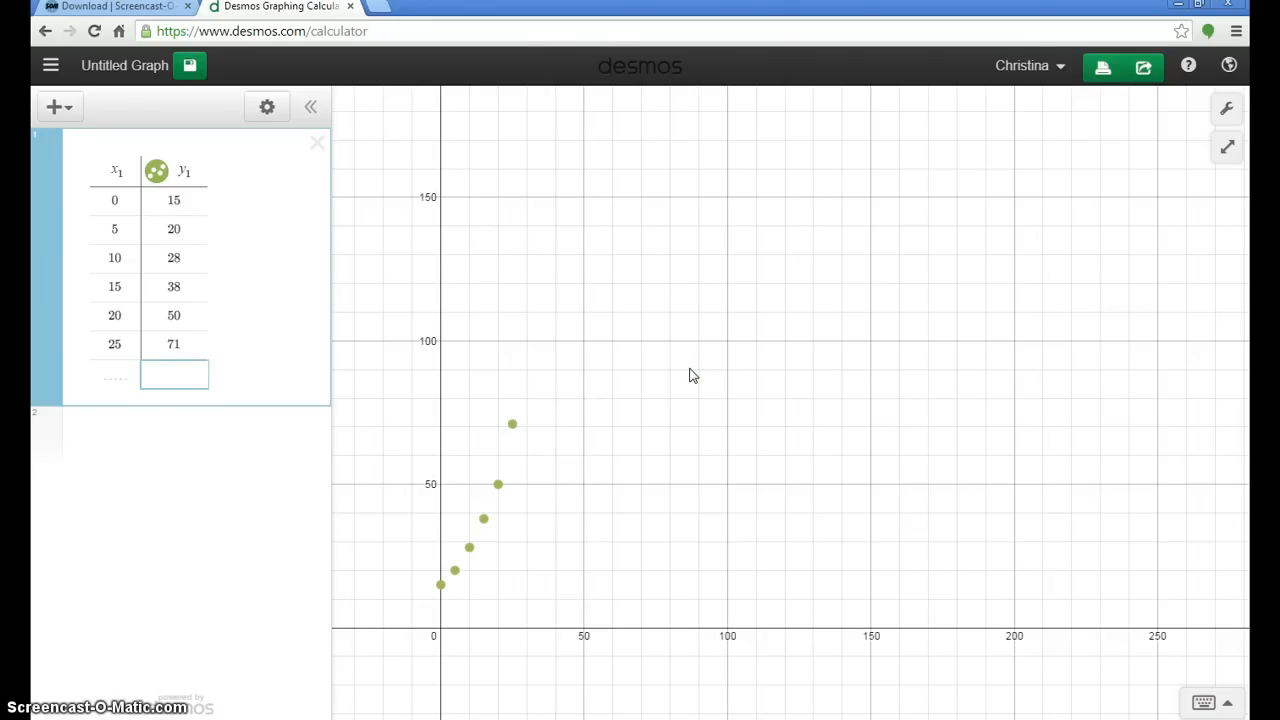
left_click_drag(690, 374, 641, 422)
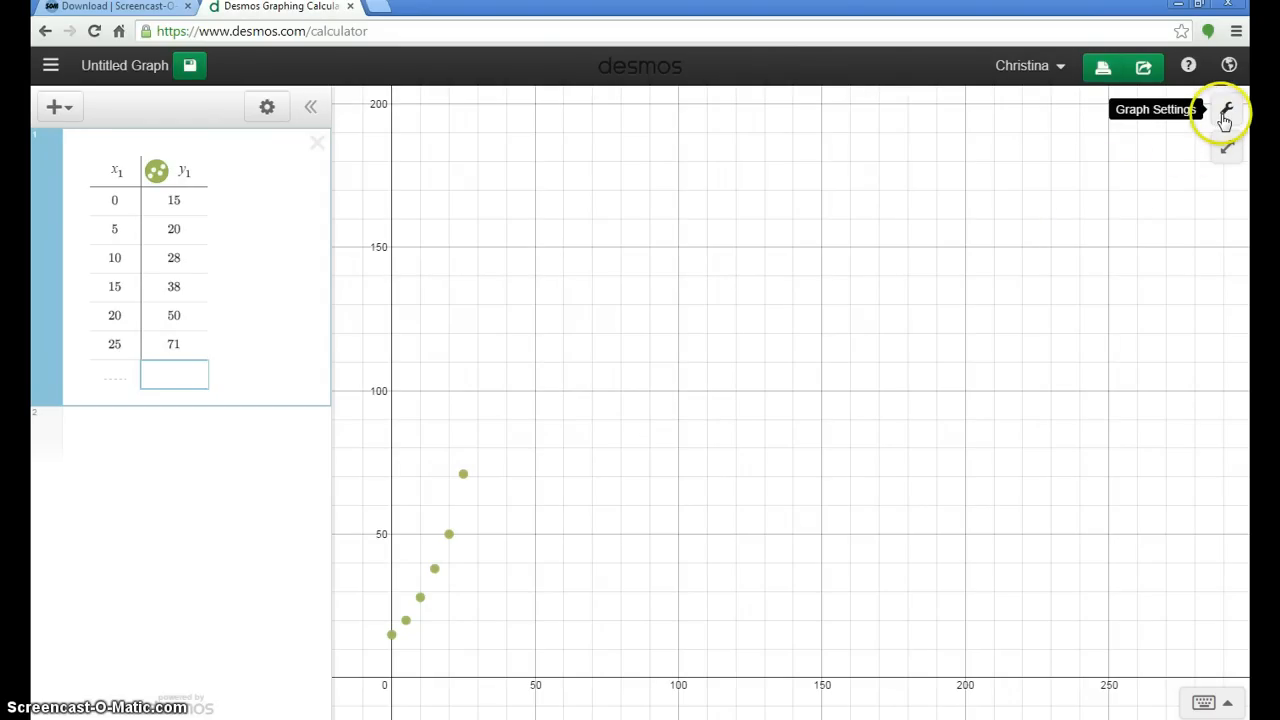
Step: Set the graph's x-axis range from 0 to 40 in the graph settings
left_click(1225, 114)
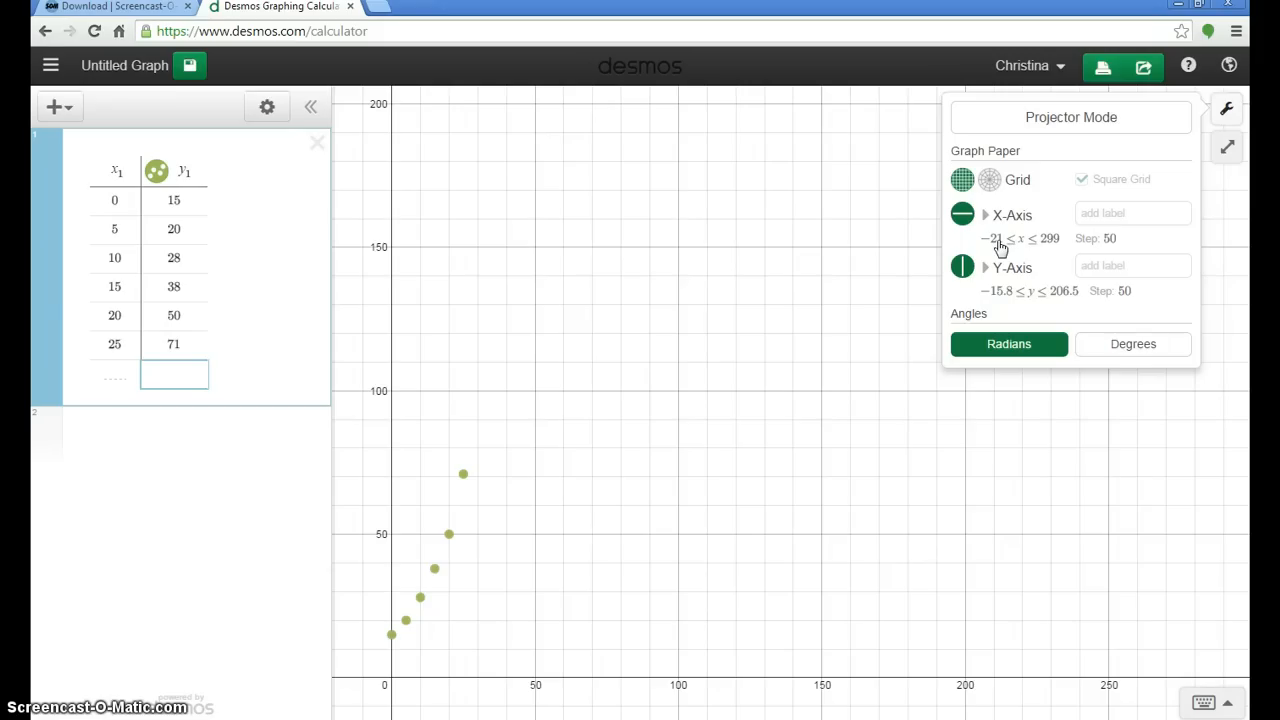
left_click(1001, 248)
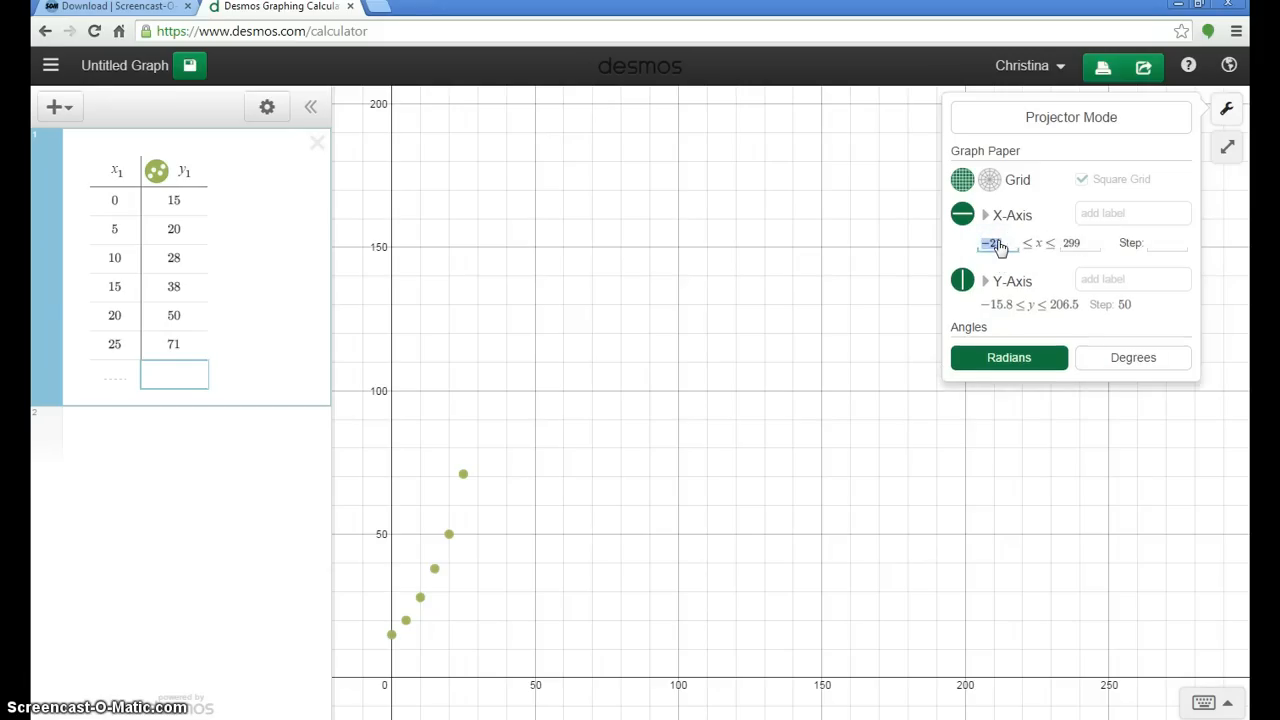
type("0")
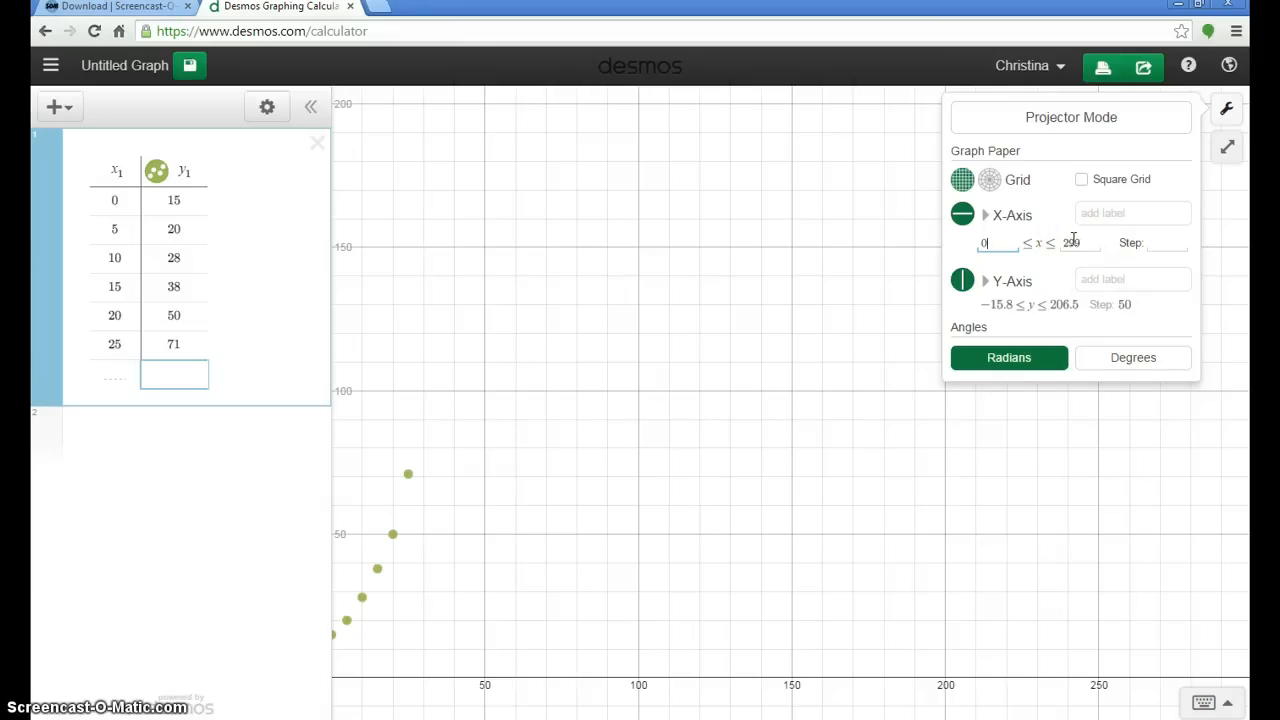
left_click(1076, 241)
type("40")
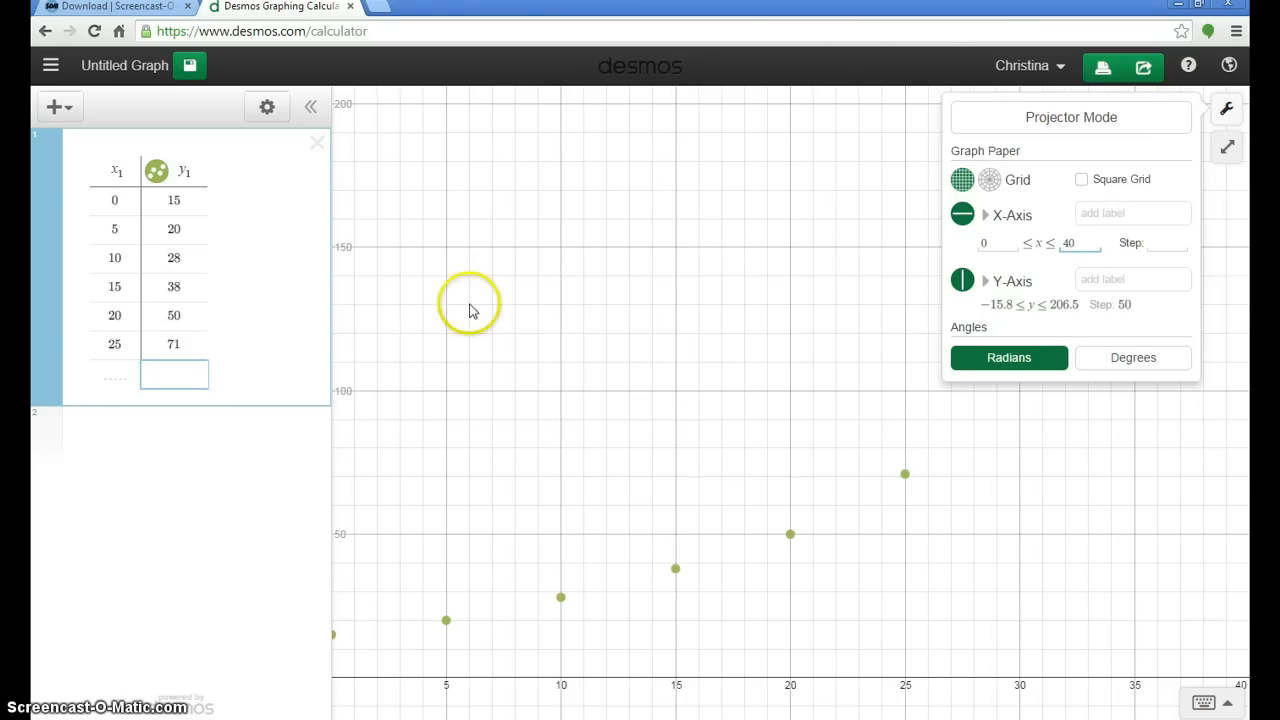
Step: Set the graph's y-axis range from 0 to 110 and close the graph settings
left_click(1005, 305)
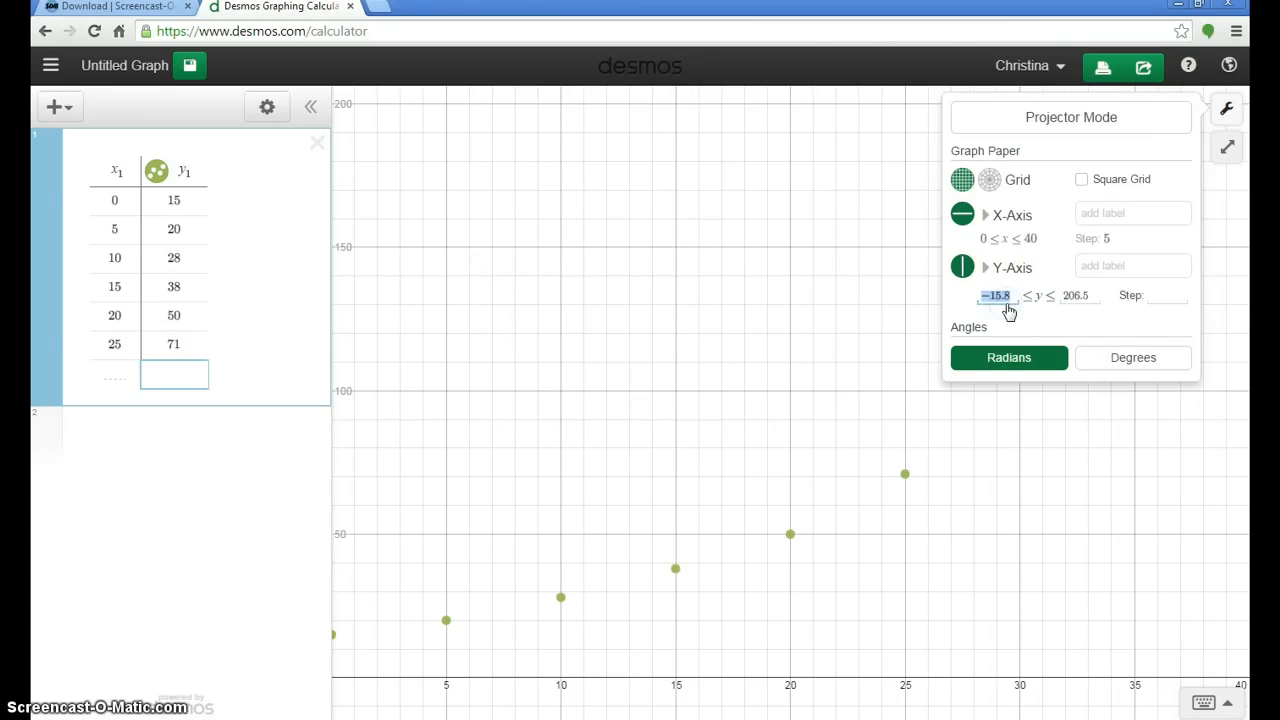
type("0")
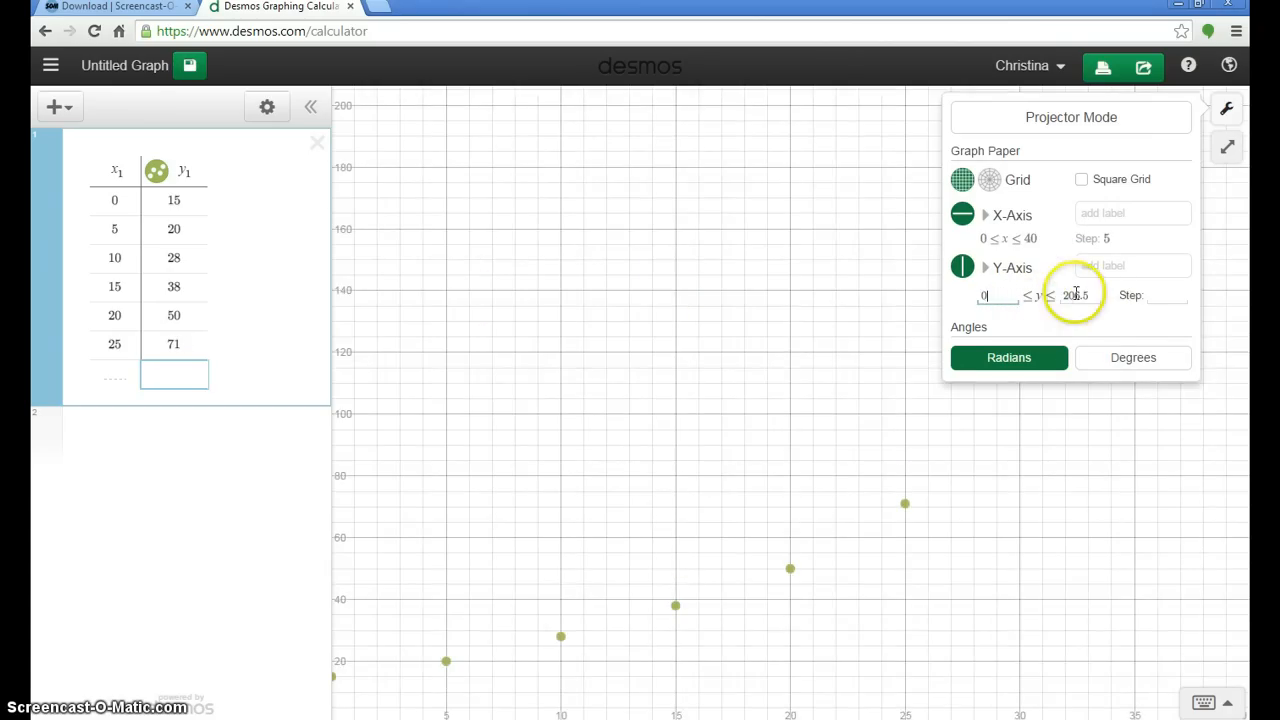
left_click(1075, 295)
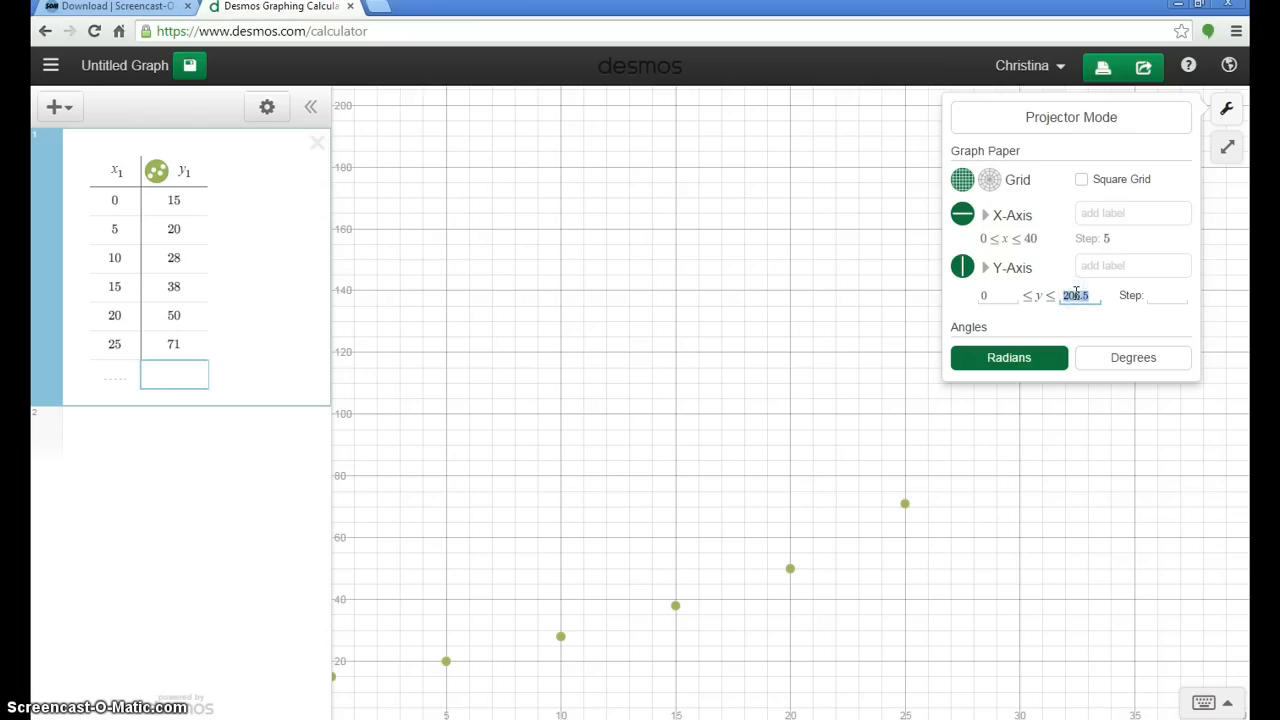
type("110")
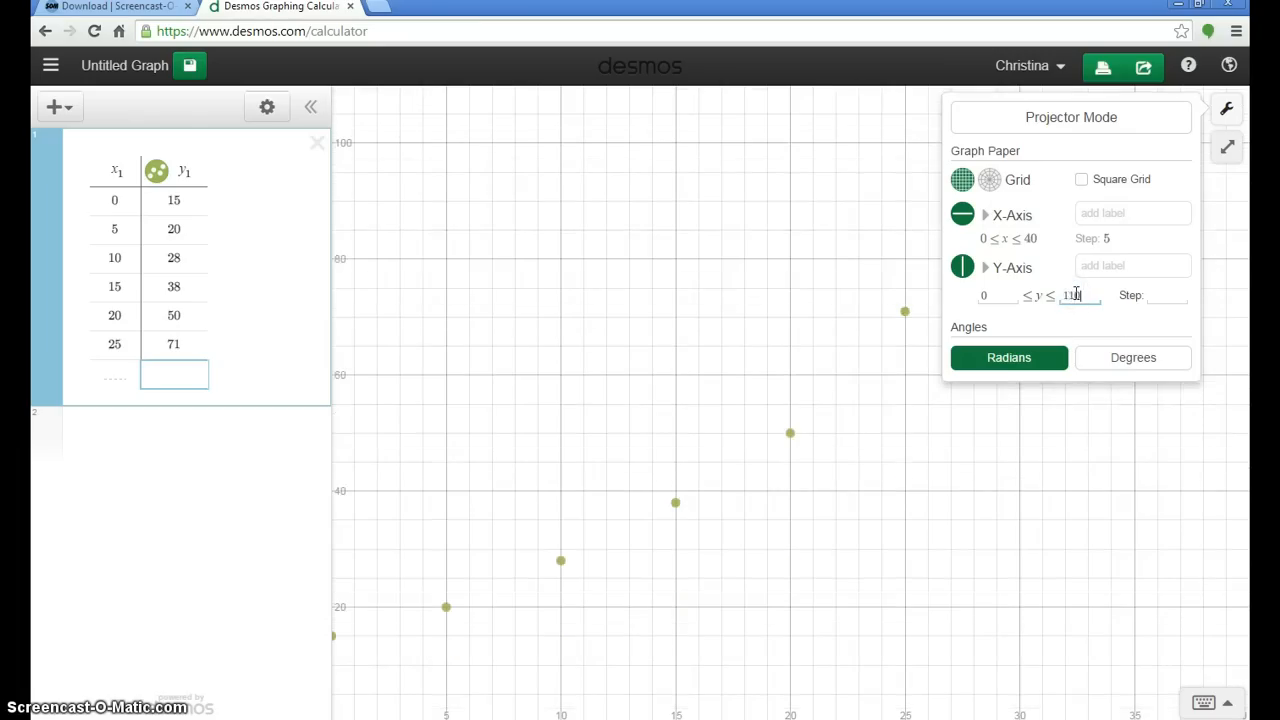
left_click(764, 208)
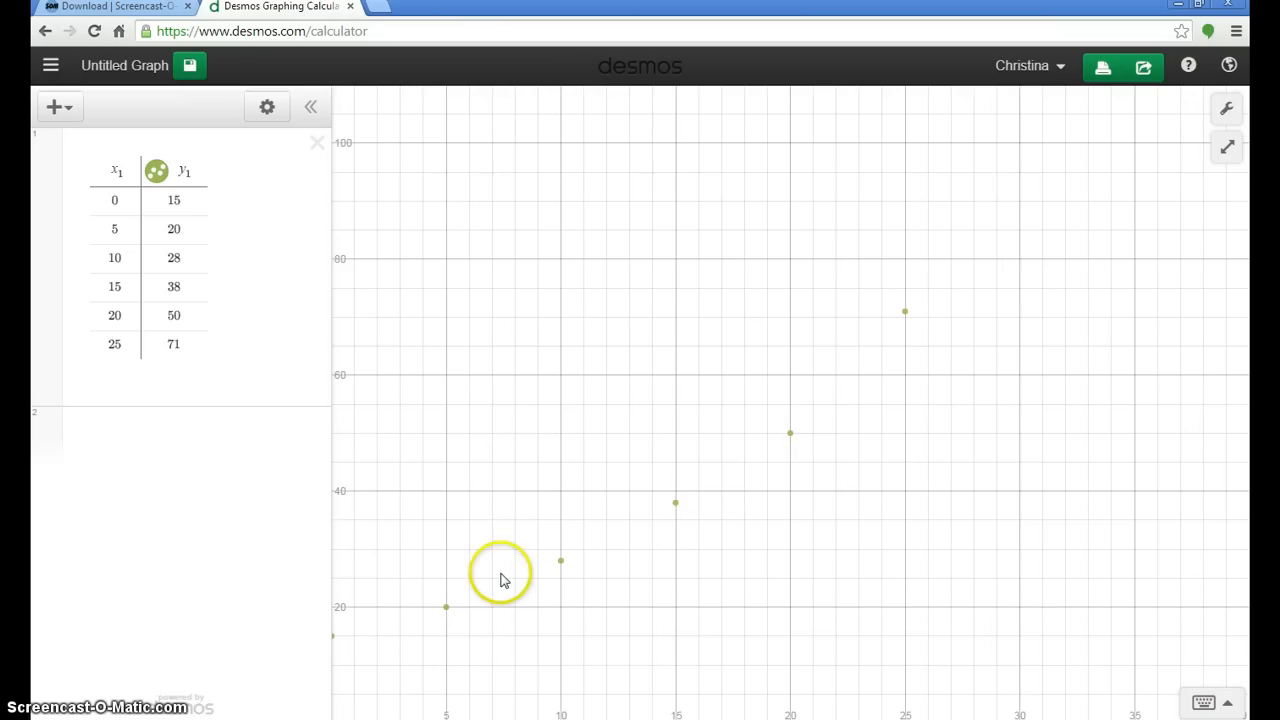
Step: Start a regression for the table's y values in a new expression below the table with y₁~
left_click(263, 430)
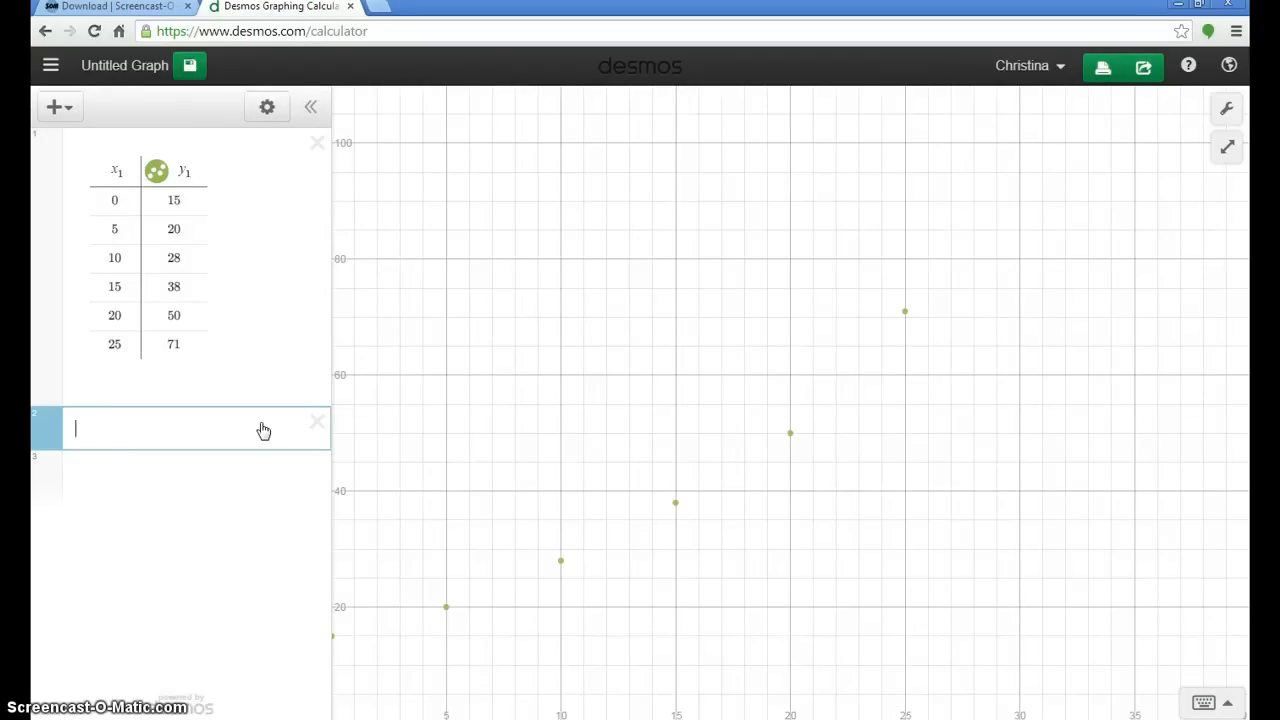
type("y1")
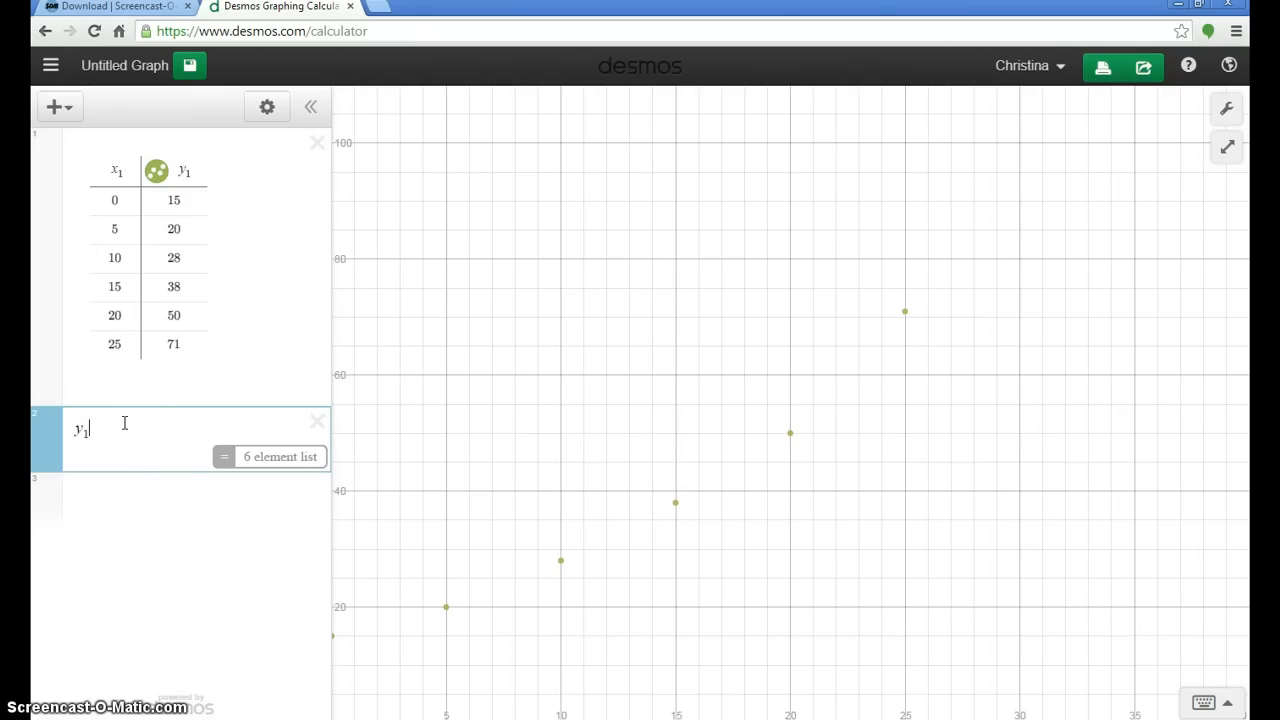
type("=")
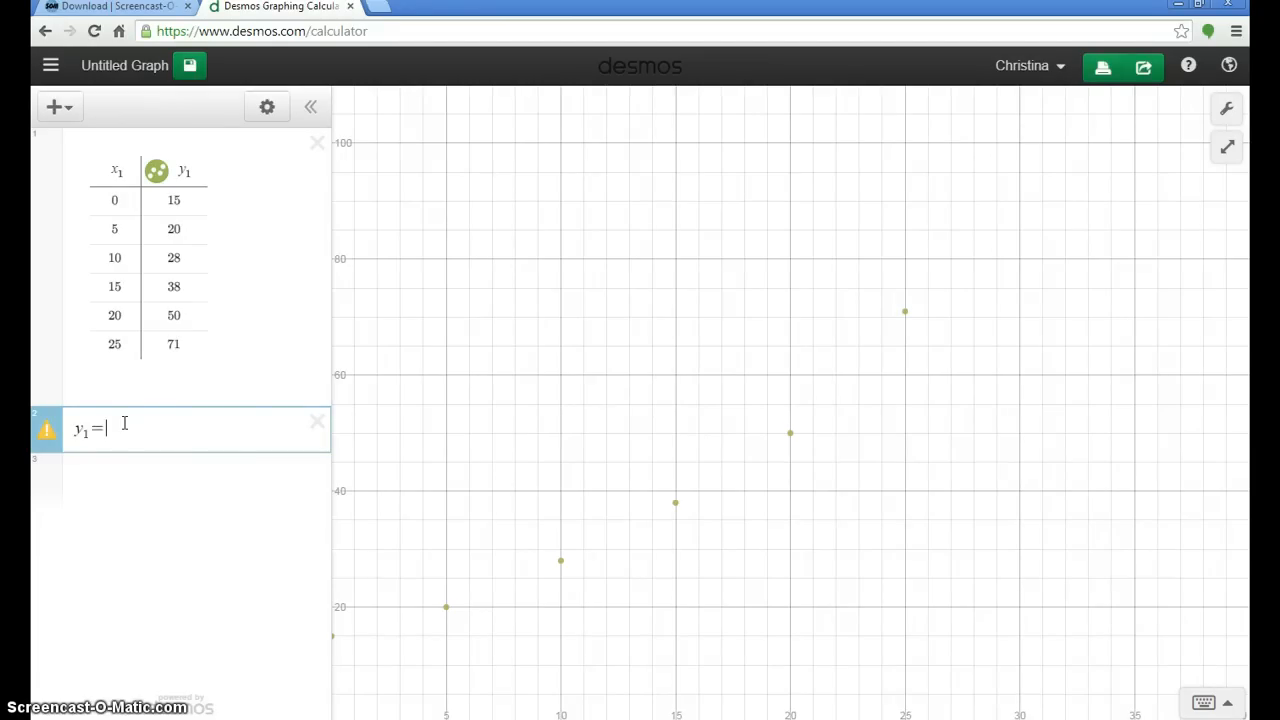
key("BackSpace")
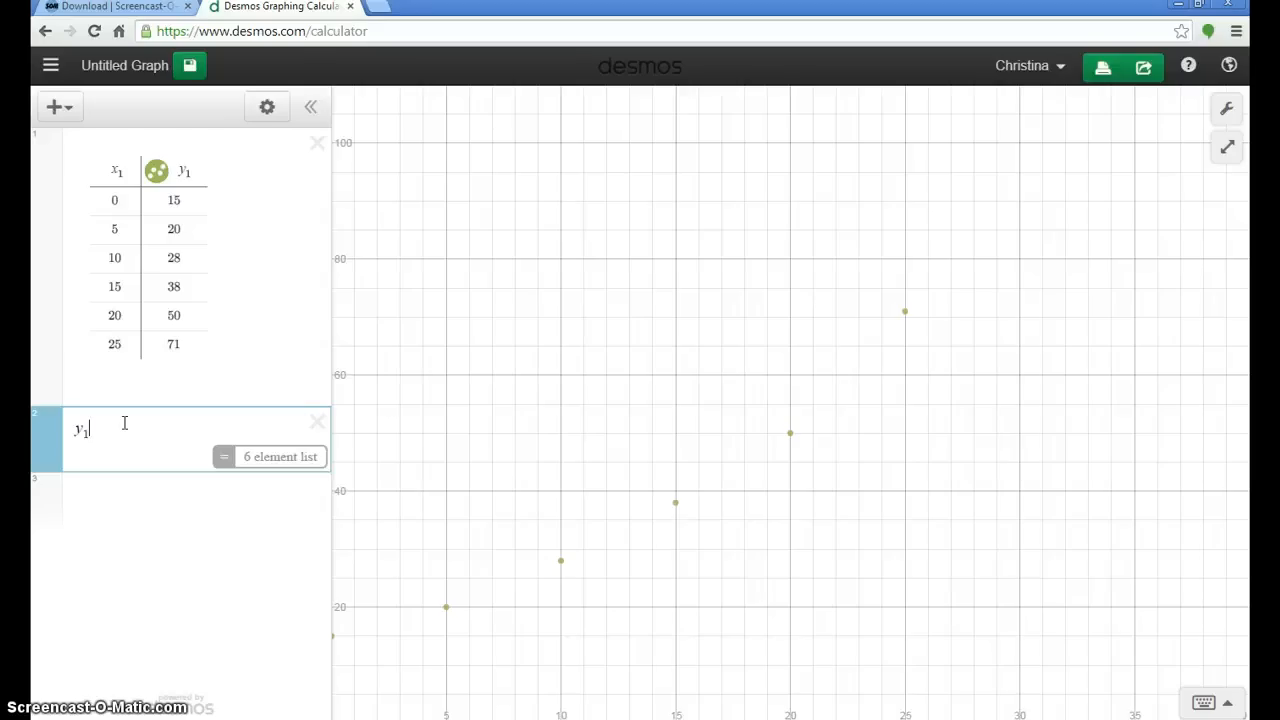
type("`")
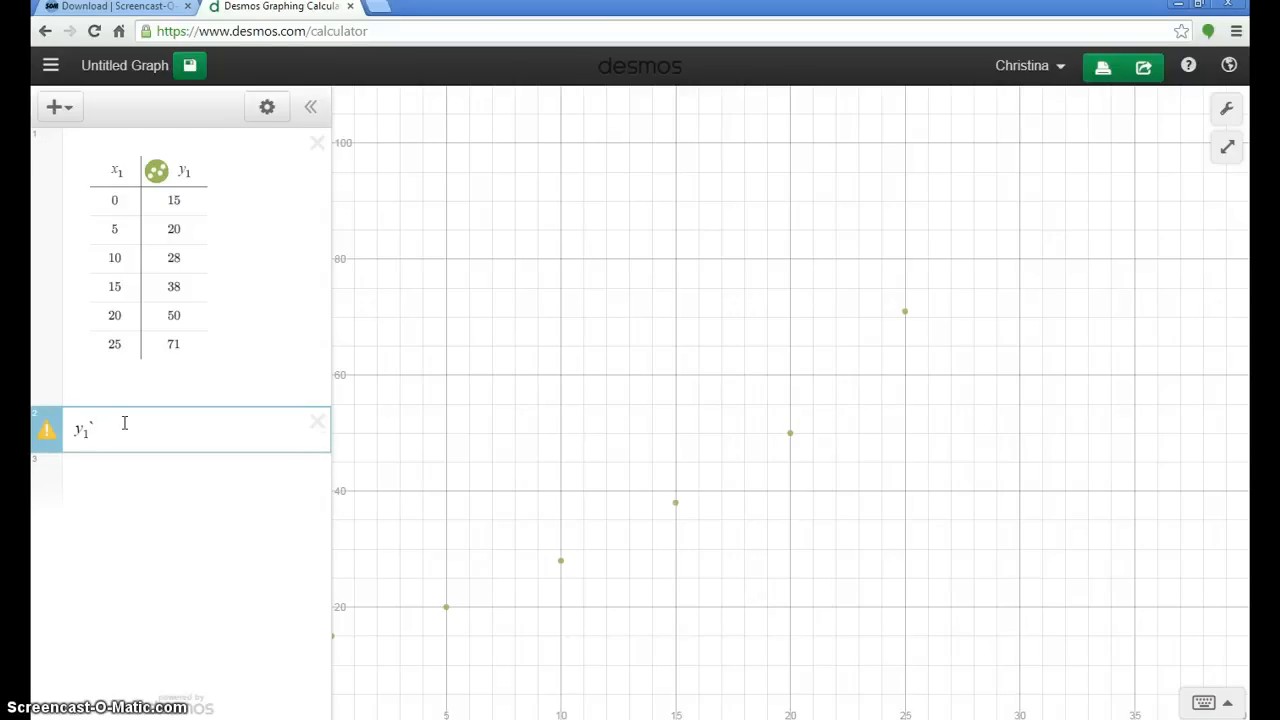
key("BackSpace")
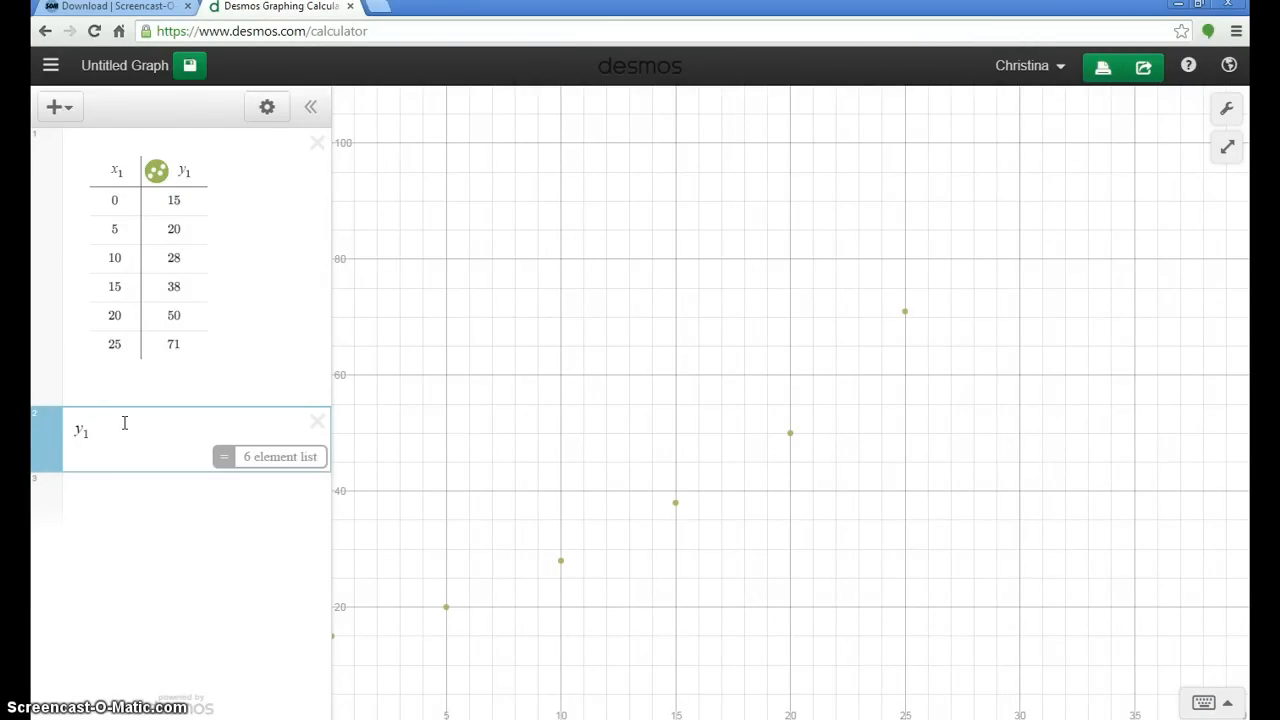
type("~")
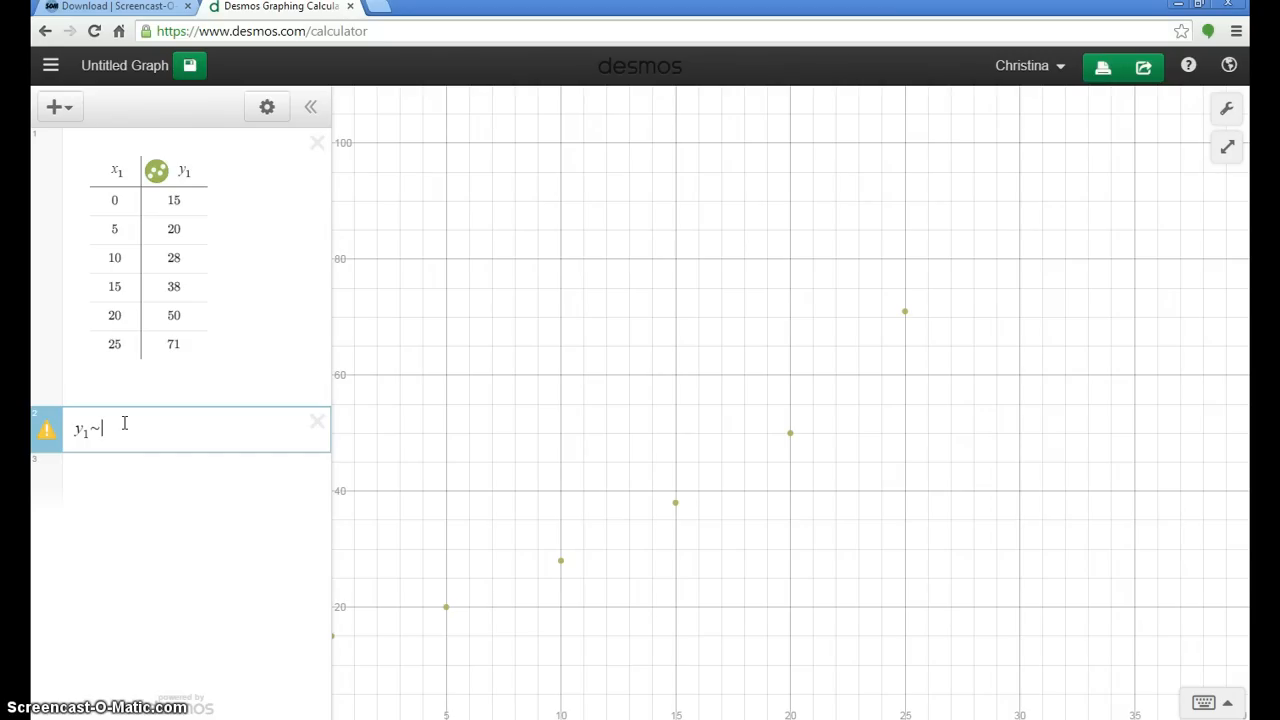
type("~")
key("BackSpace")
key("BackSpace")
Step: Complete the regression as the exponential model y₁~ab^(x₁), using the on-screen keypad for the exponent, and close the keypad
type("a")
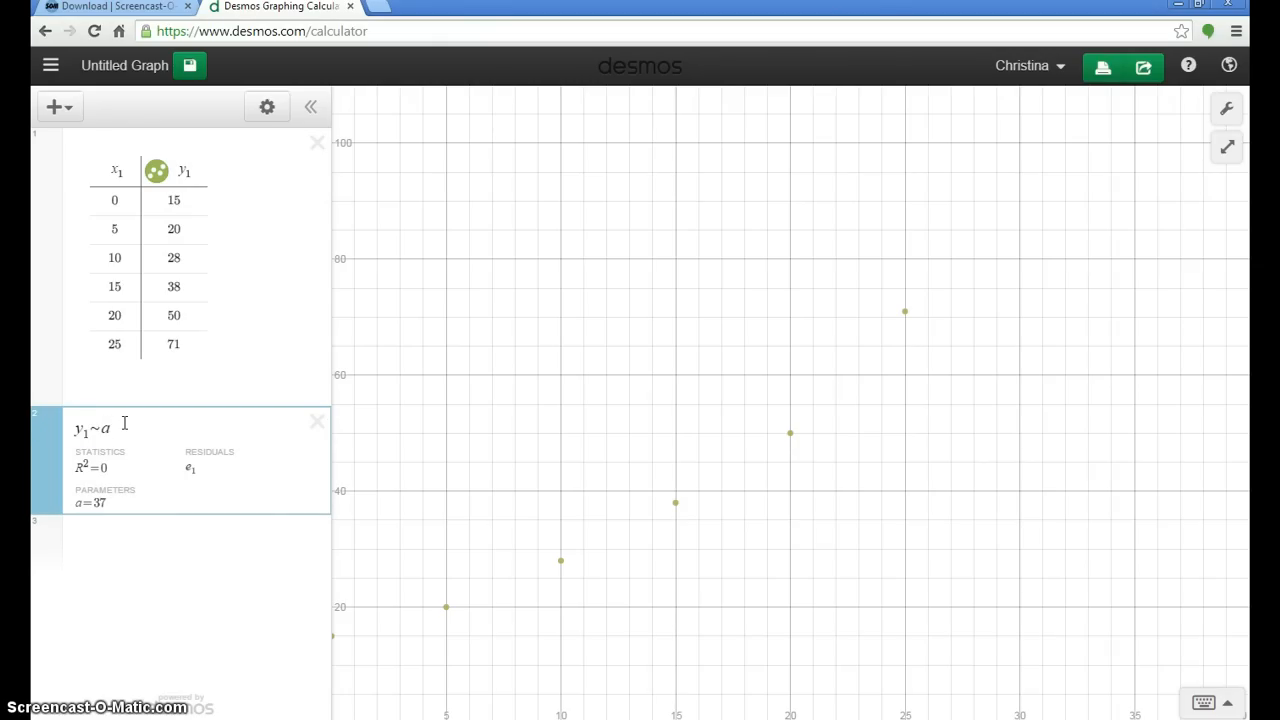
type("b")
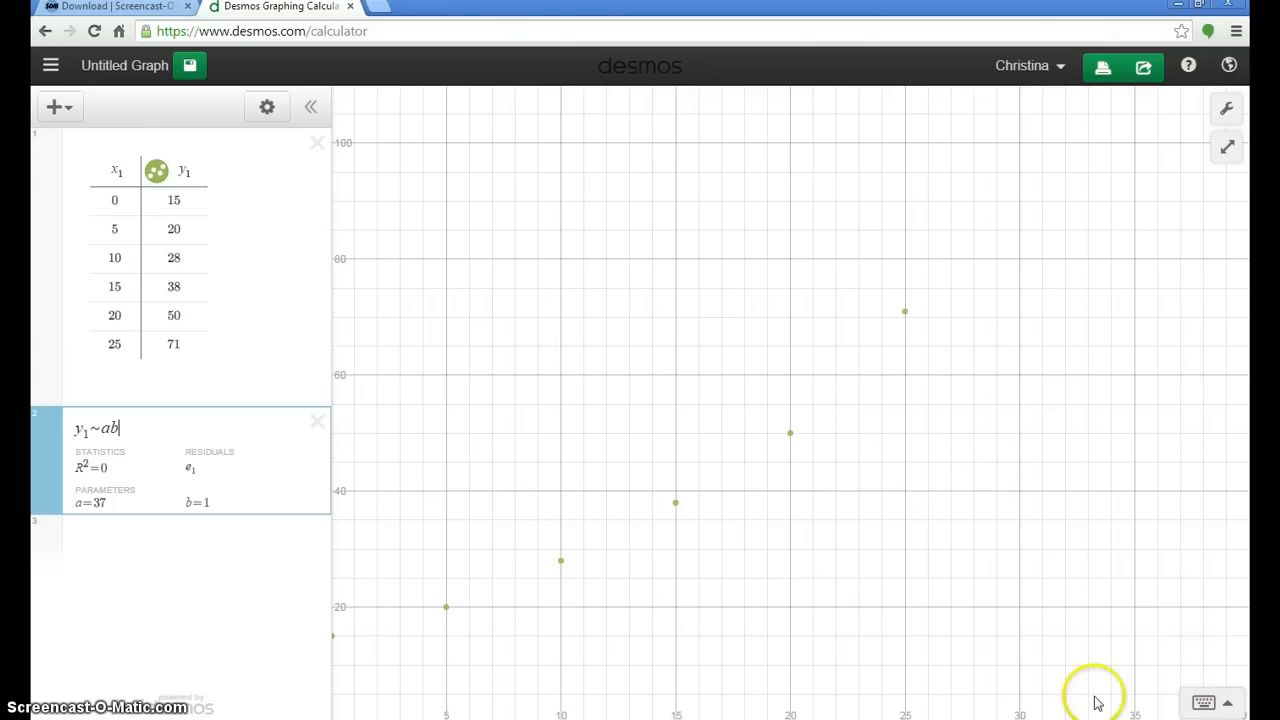
left_click(1218, 704)
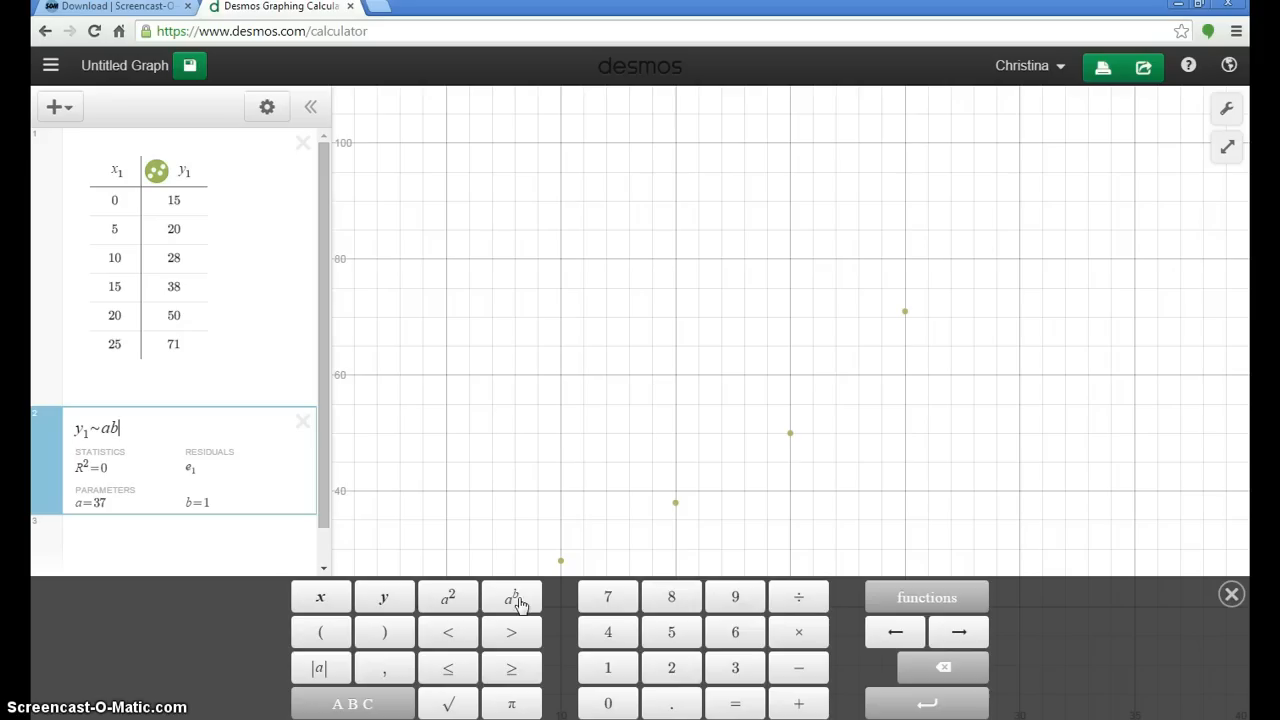
left_click(519, 603)
left_click(162, 440)
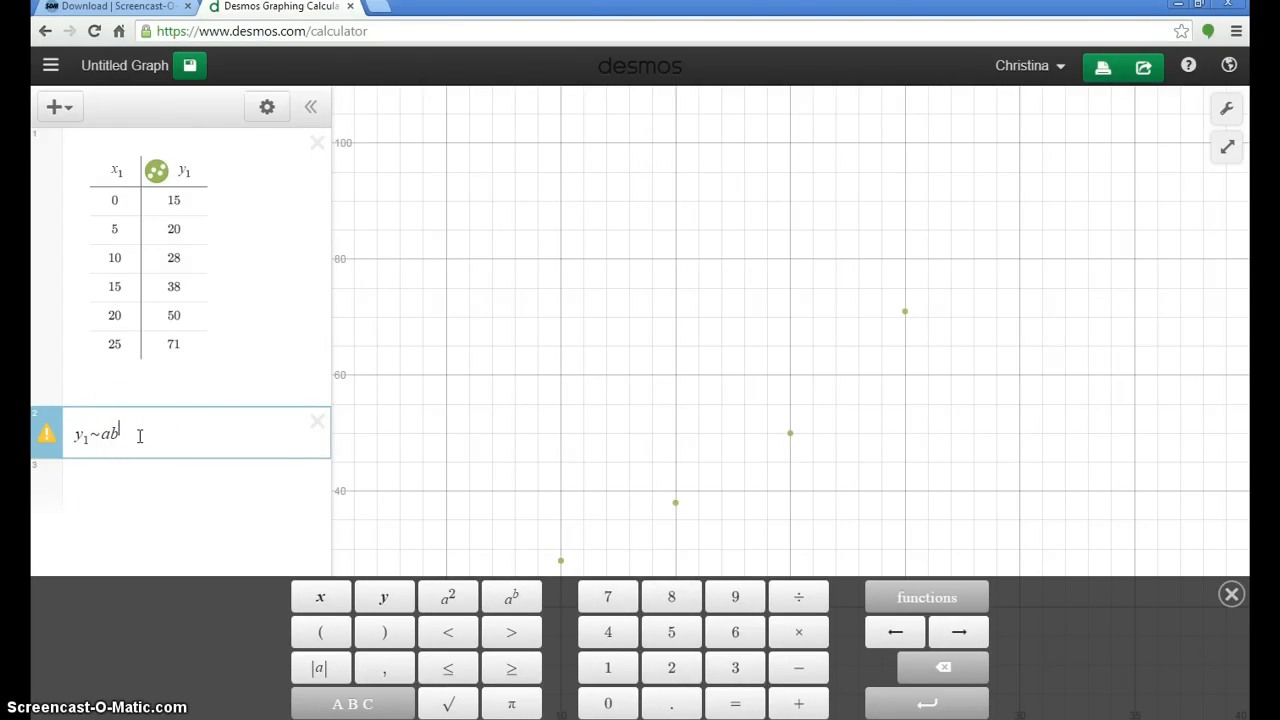
type("x1")
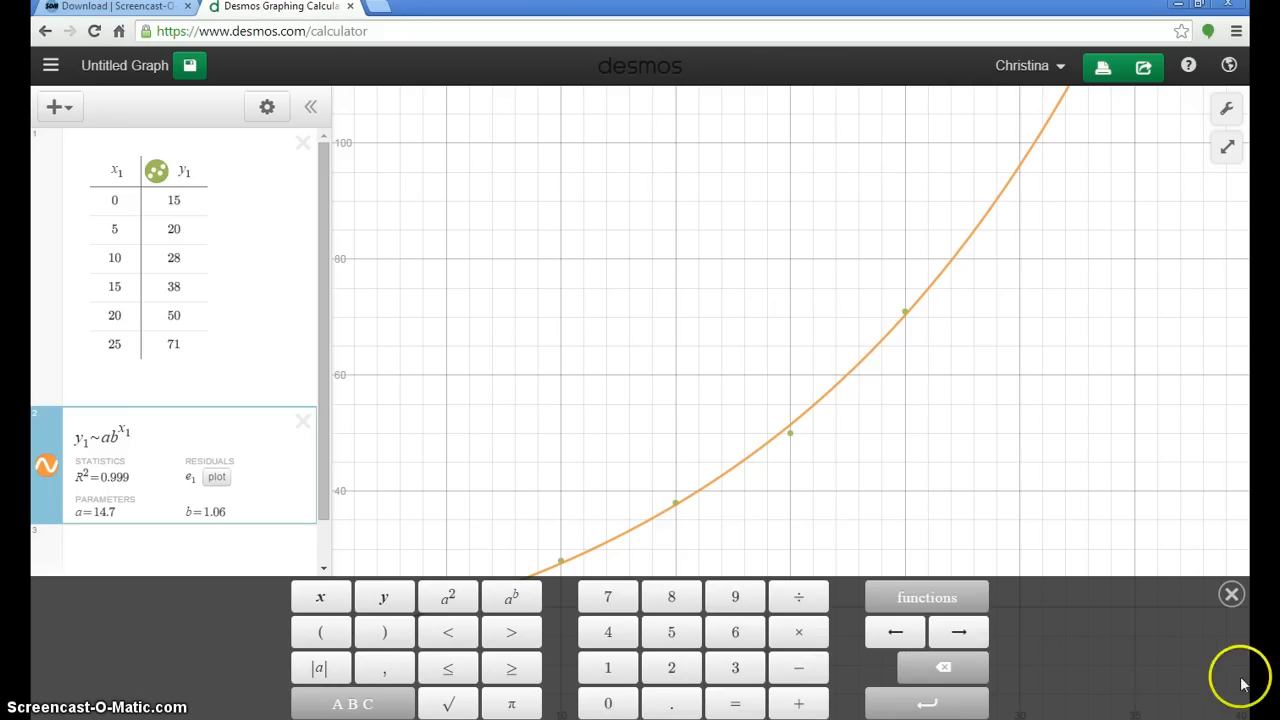
left_click(1231, 596)
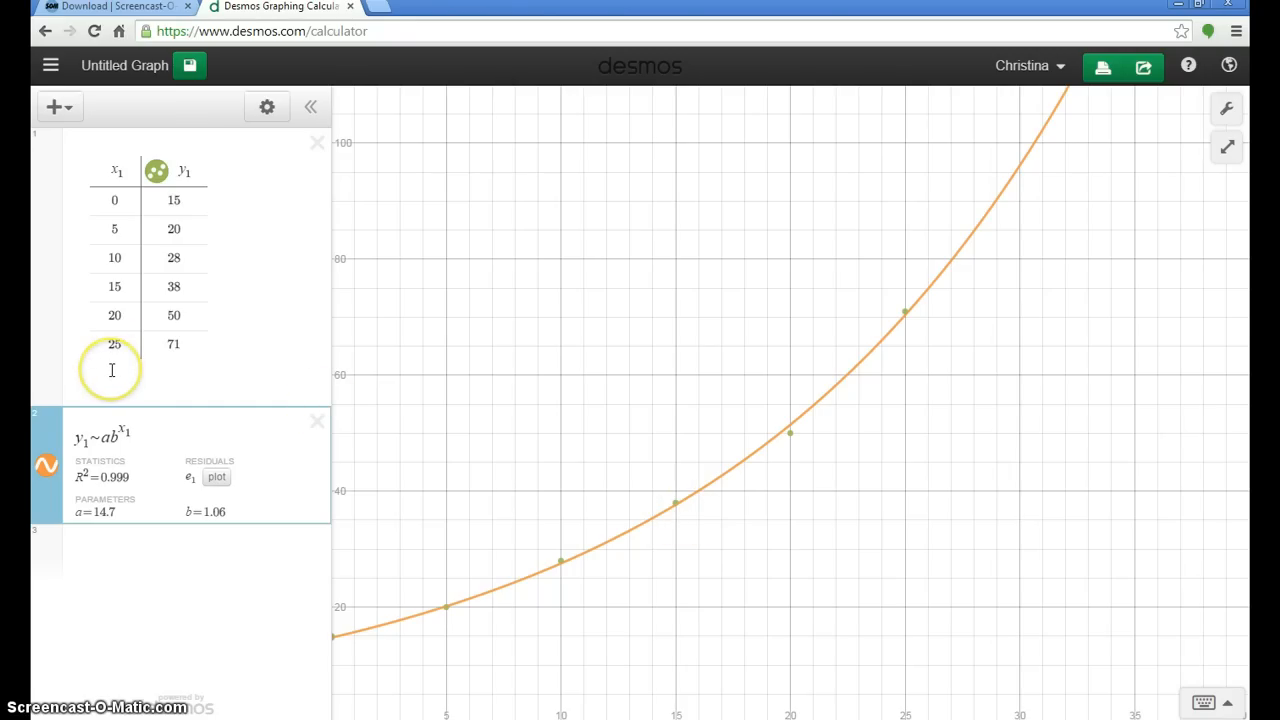
Step: Plot the vertical line x=30 in a new expression and label its intersection with the exponential regression curve
left_click(129, 555)
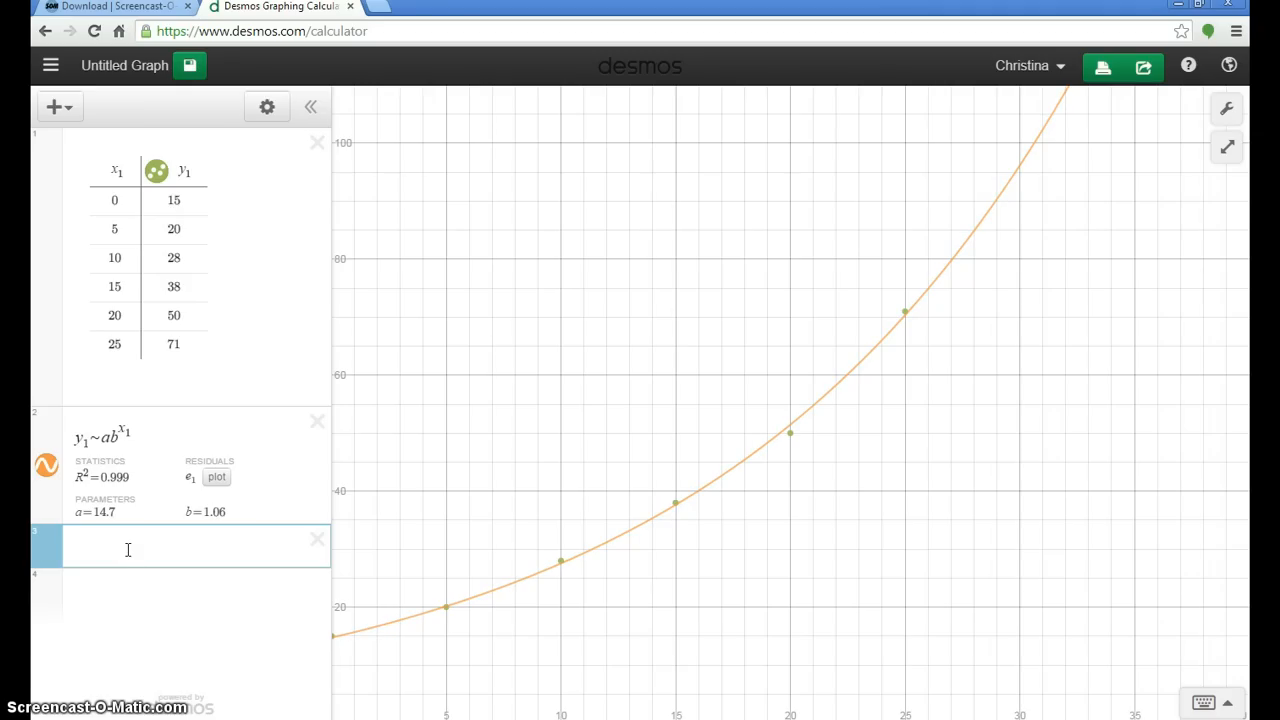
type("x")
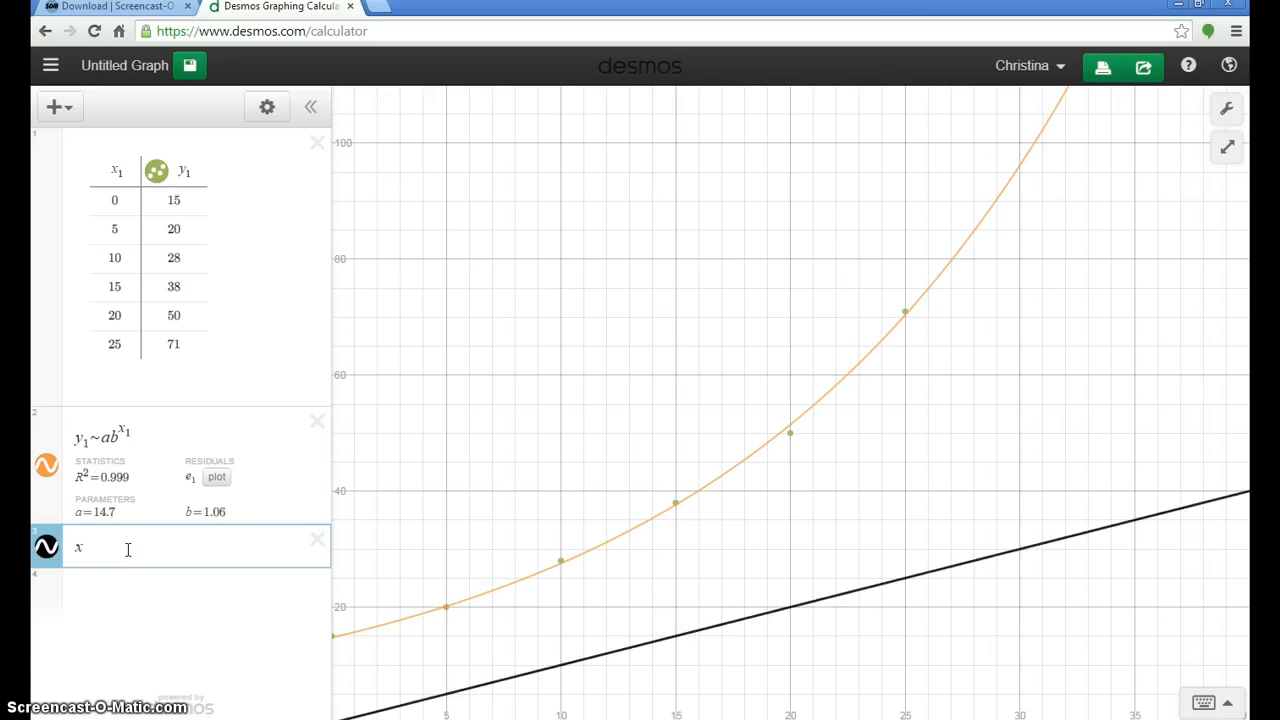
type("=")
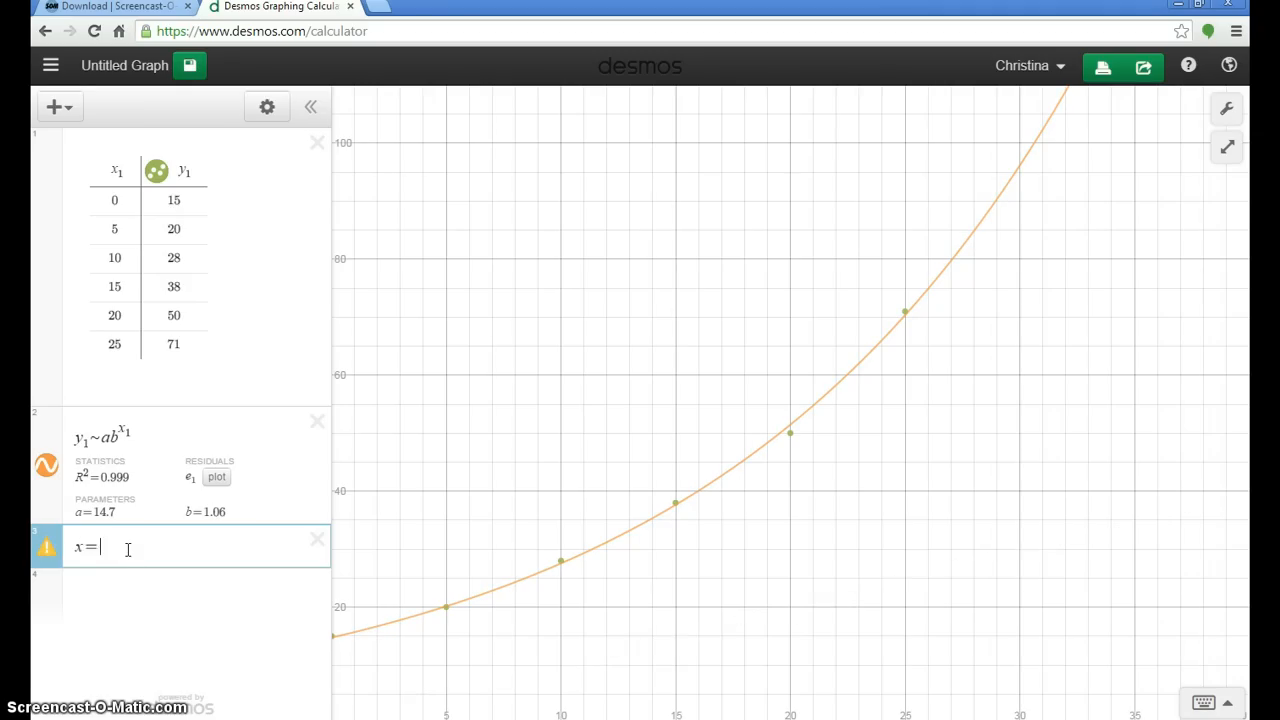
type("30")
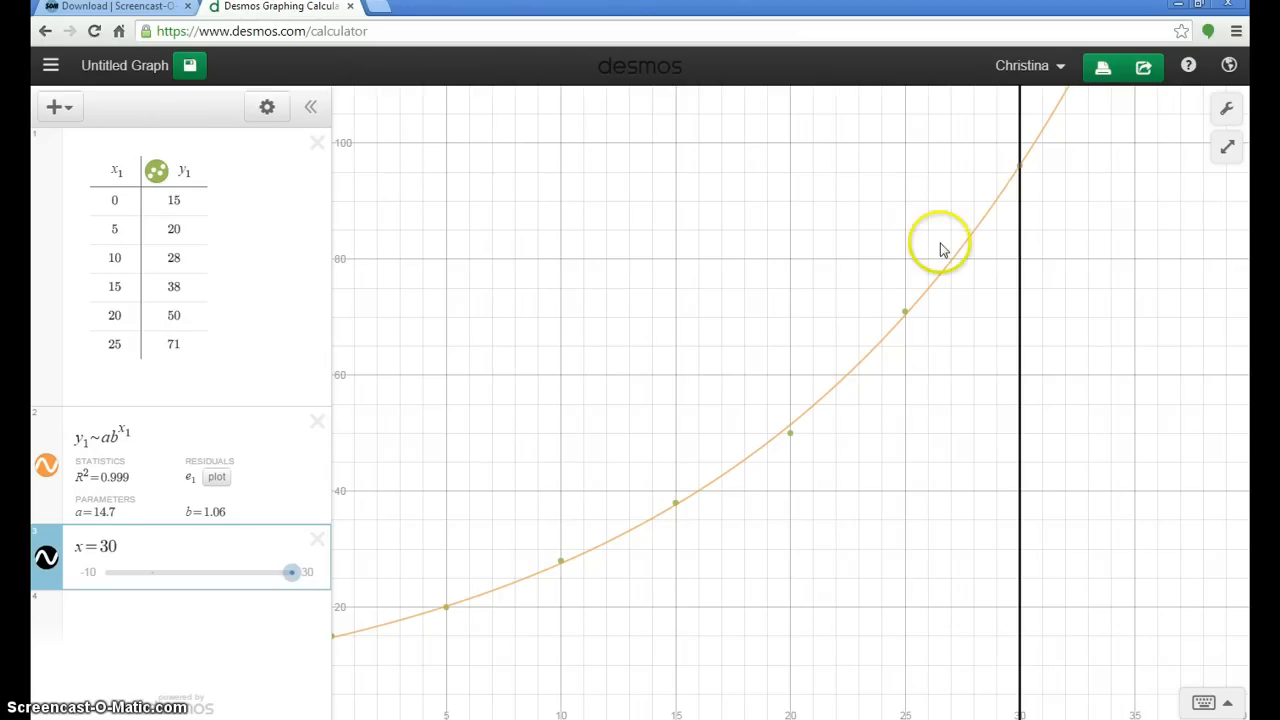
mouse_move(1022, 173)
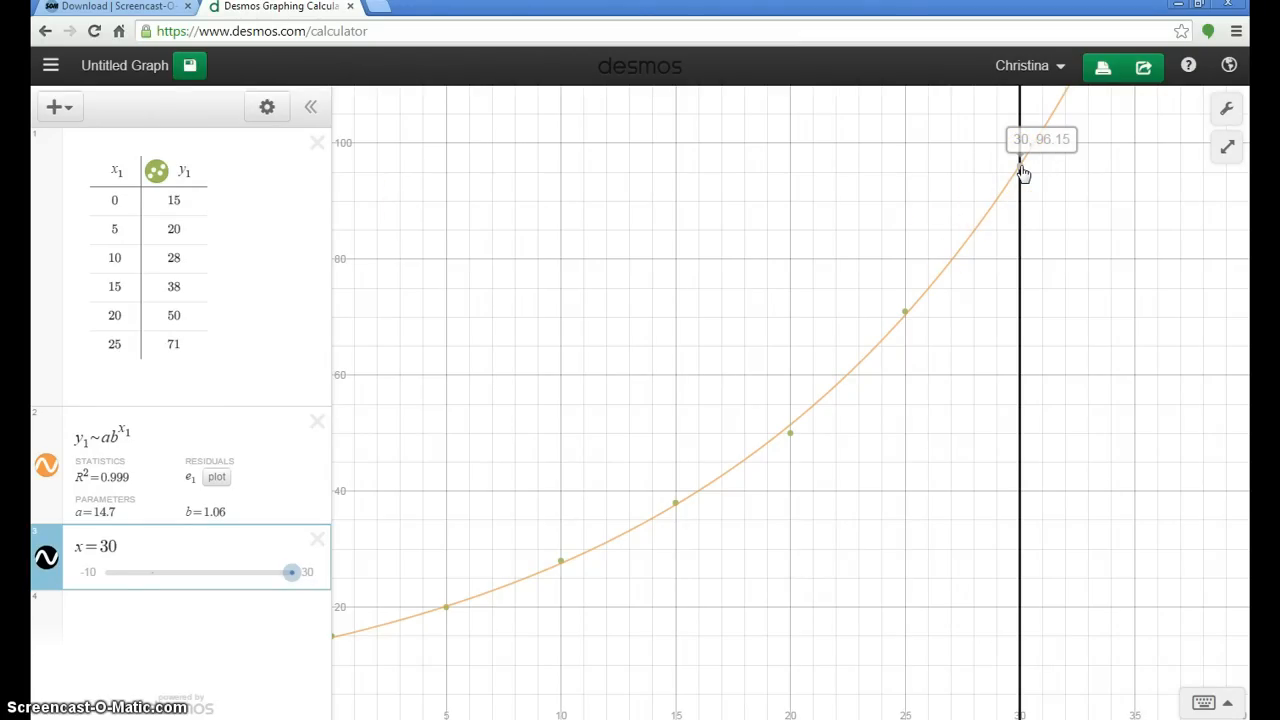
left_click(1022, 173)
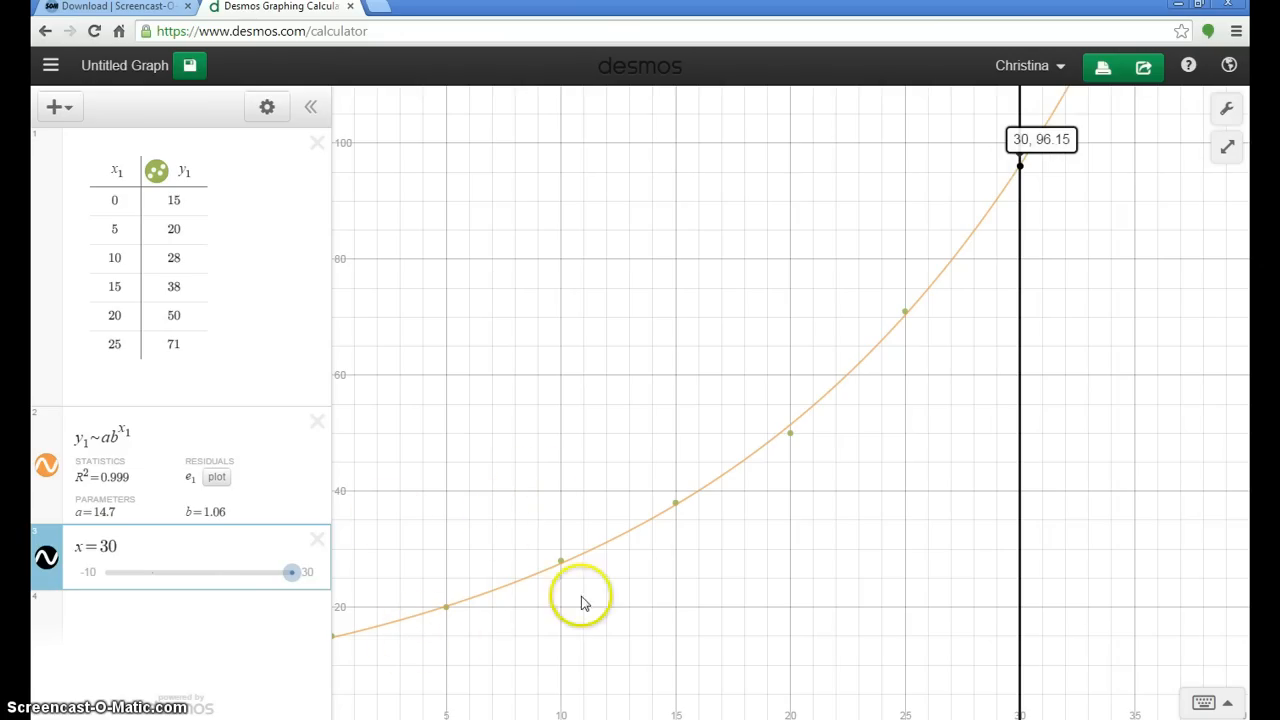
Step: Plot the horizontal line y=85 in a new expression and label its intersection with the exponential regression curve
left_click(192, 628)
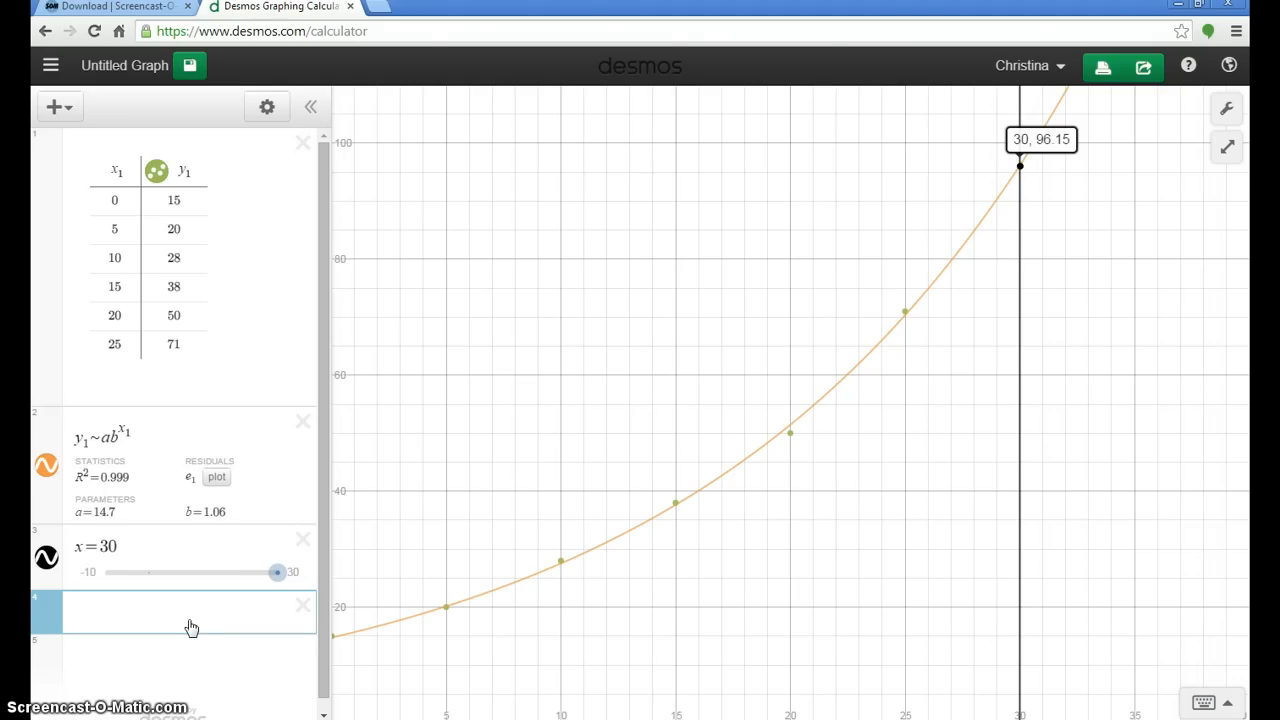
type("y=85")
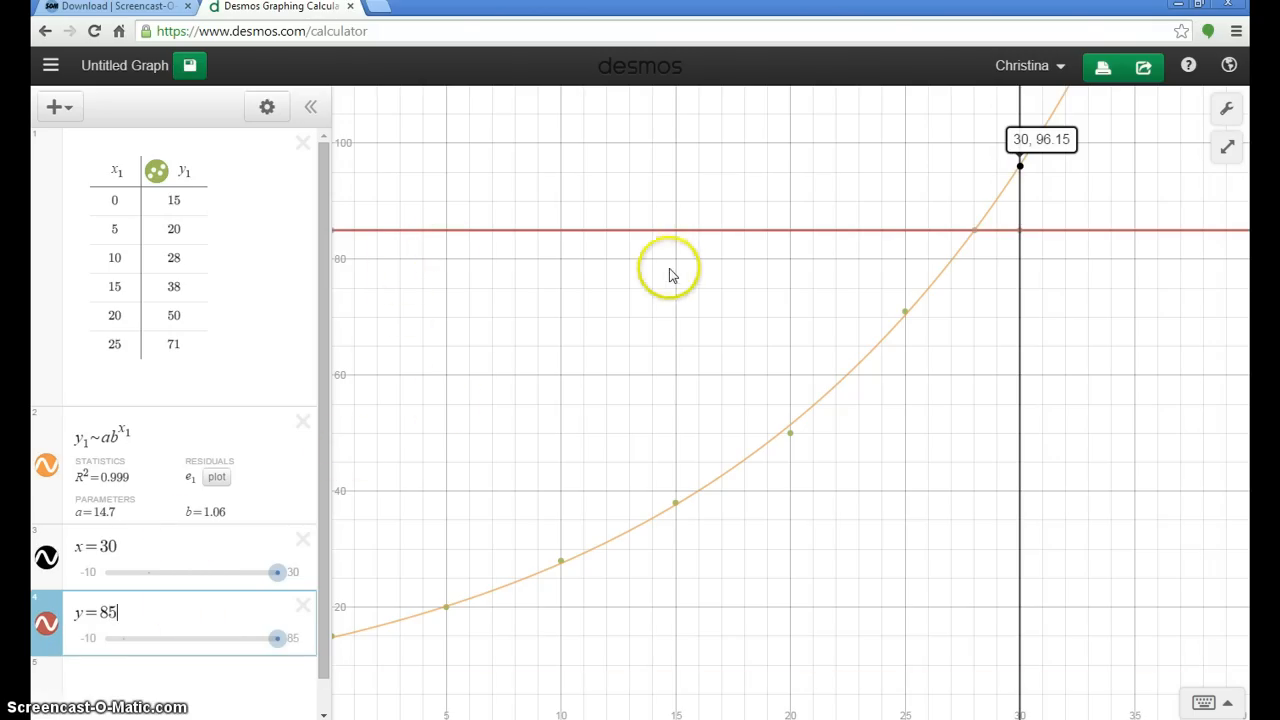
left_click(976, 232)
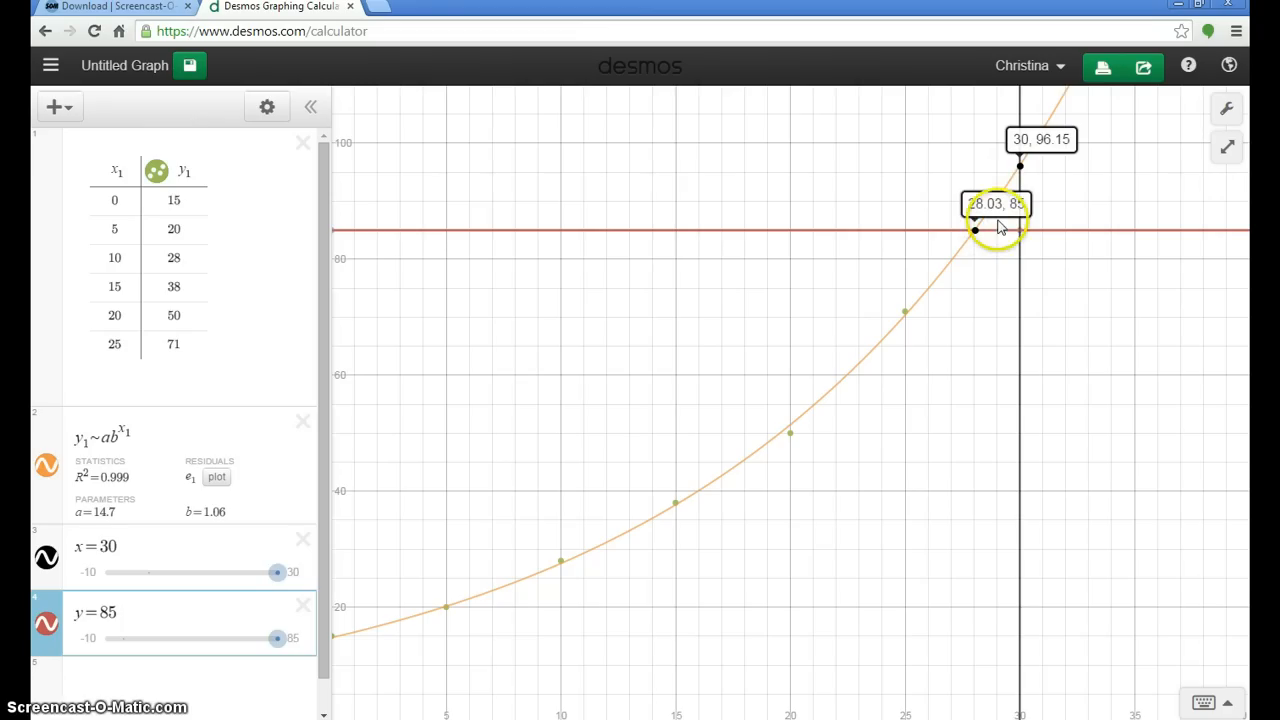